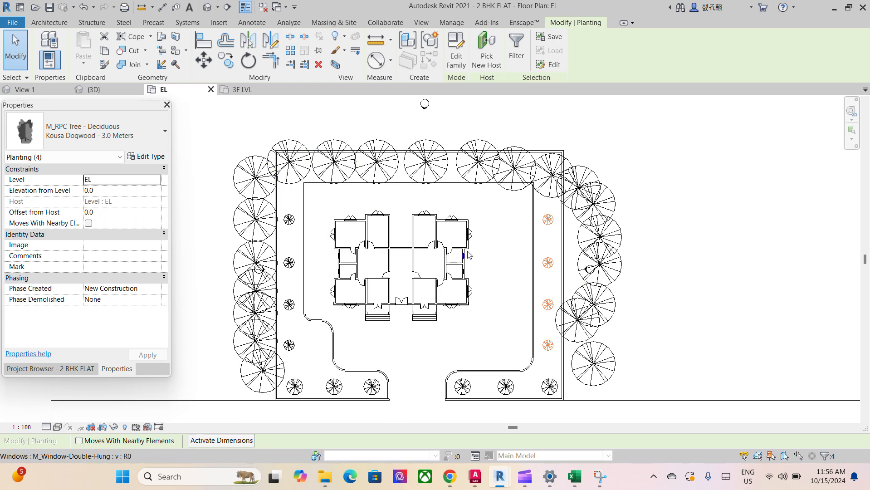
Delete the four Japanese Cherry trees between the corner trees in the front planting beds on both sides of the entrance.
{"action": "scroll", "coordinate": [453, 256], "scroll_direction": "down", "scroll_amount": 2}
{"action": "scroll", "coordinate": [359, 359], "scroll_direction": "up", "scroll_amount": 3}
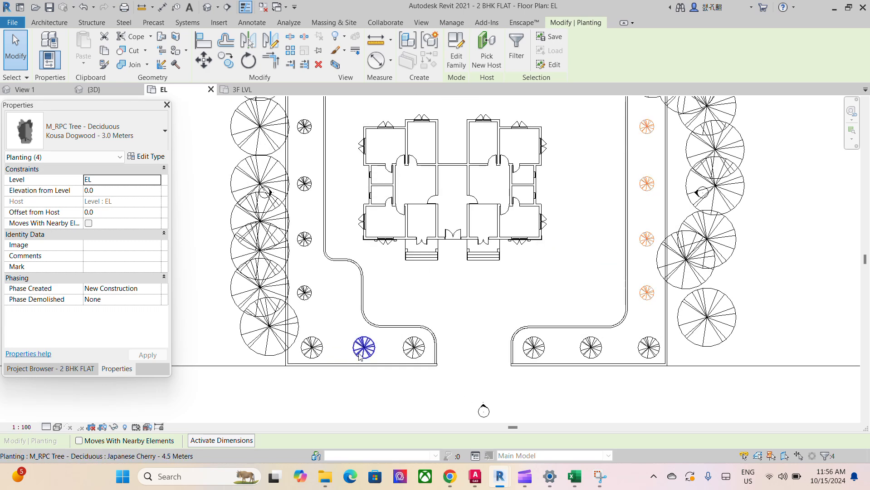
{"action": "left_click", "coordinate": [363, 348]}
{"action": "key", "text": "Delete"}
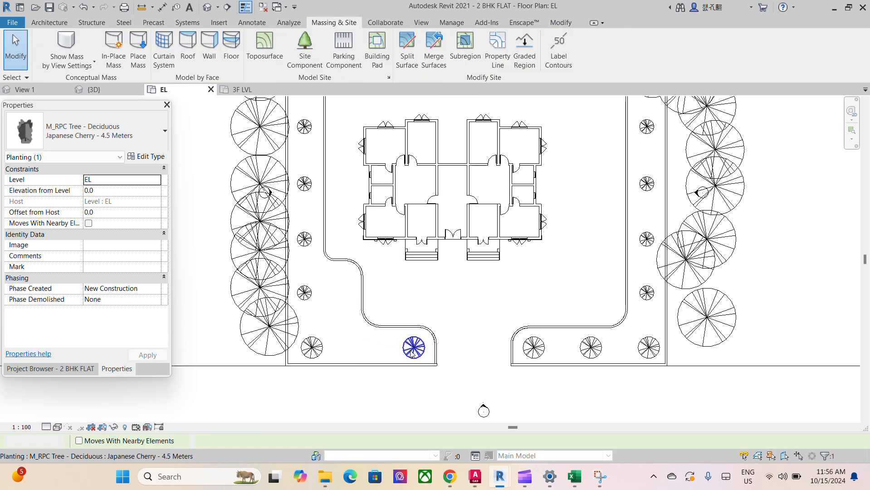
{"action": "left_click", "coordinate": [590, 347]}
{"action": "key", "text": "Delete"}
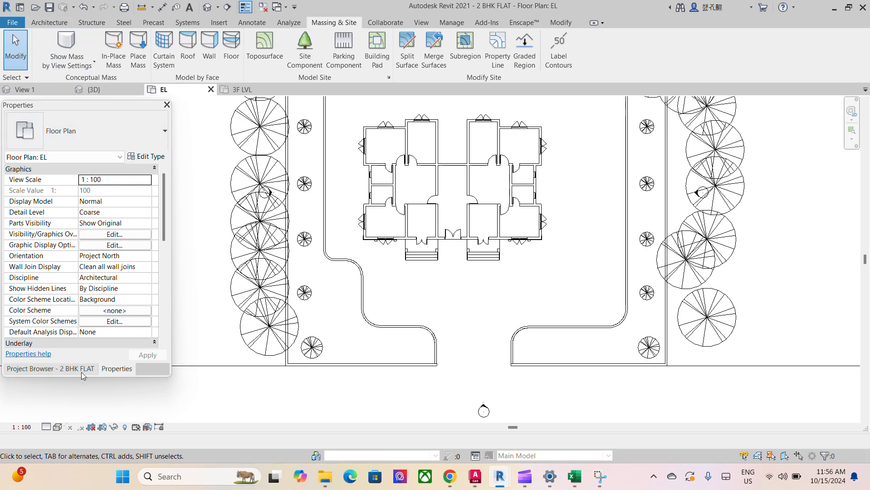
Dismiss the save reminder and set up a new site component as M_RPC Tree - Deciduous, Gray Birch - 3.1 Meters.
{"action": "left_click", "coordinate": [50, 369]}
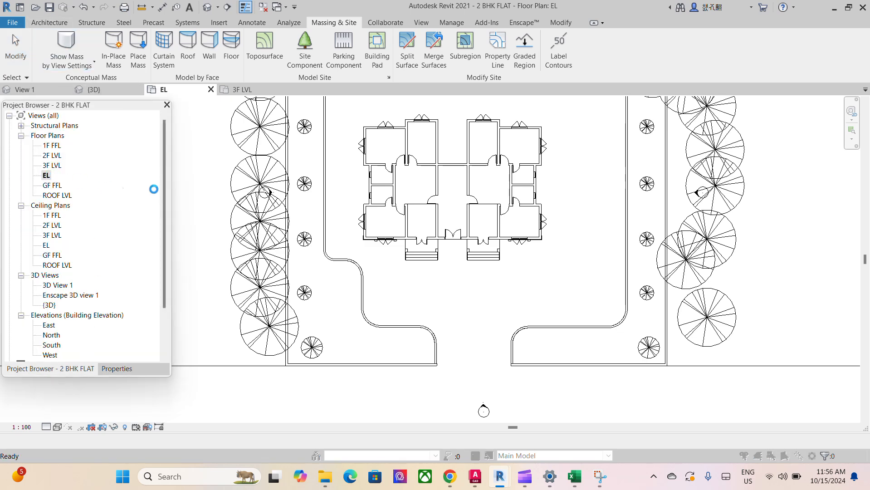
{"action": "left_click", "coordinate": [532, 142]}
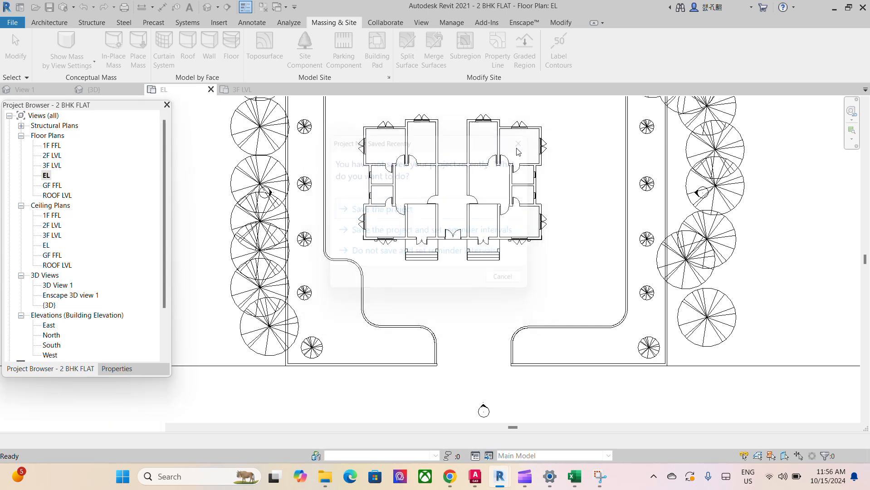
{"action": "left_click", "coordinate": [318, 53]}
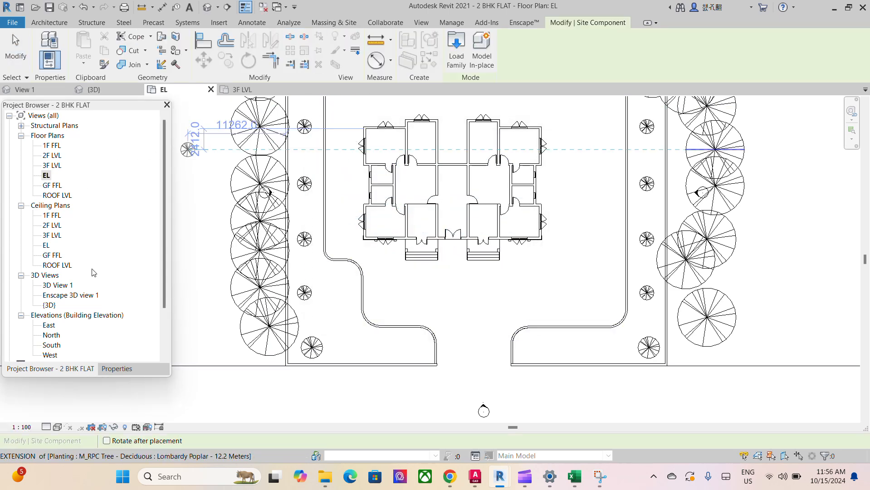
{"action": "left_click", "coordinate": [114, 369]}
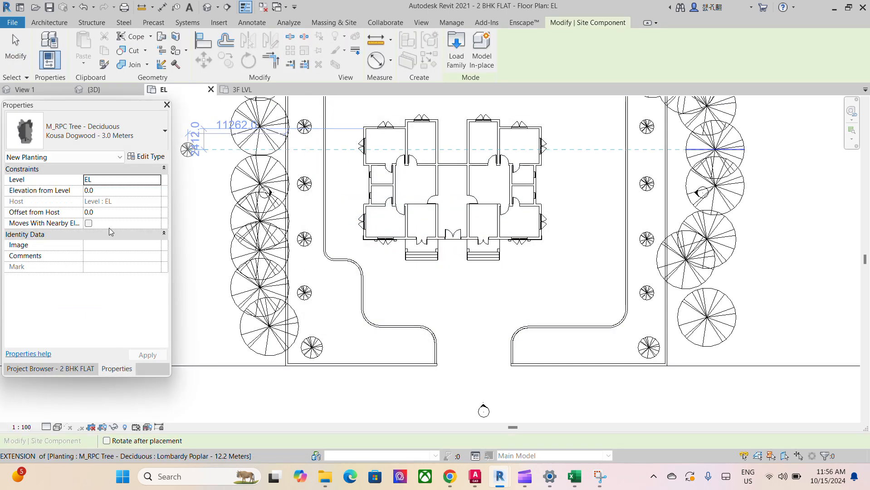
{"action": "left_click", "coordinate": [109, 139]}
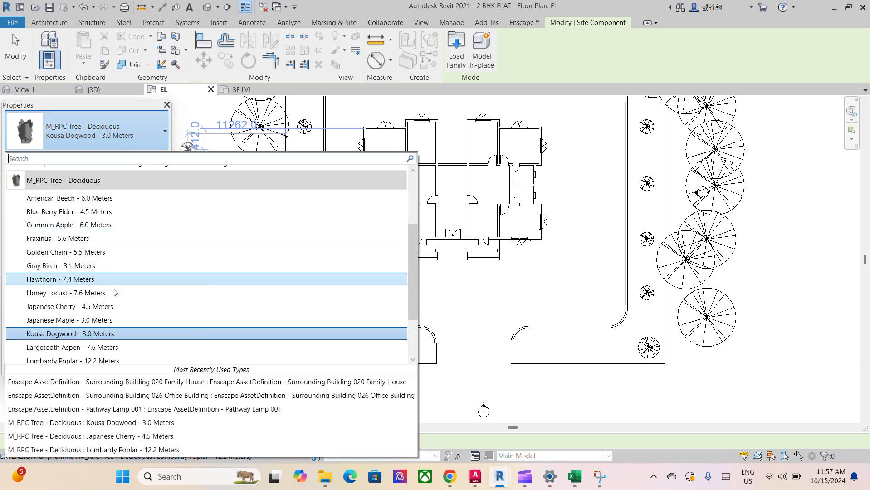
{"action": "mouse_move", "coordinate": [91, 324]}
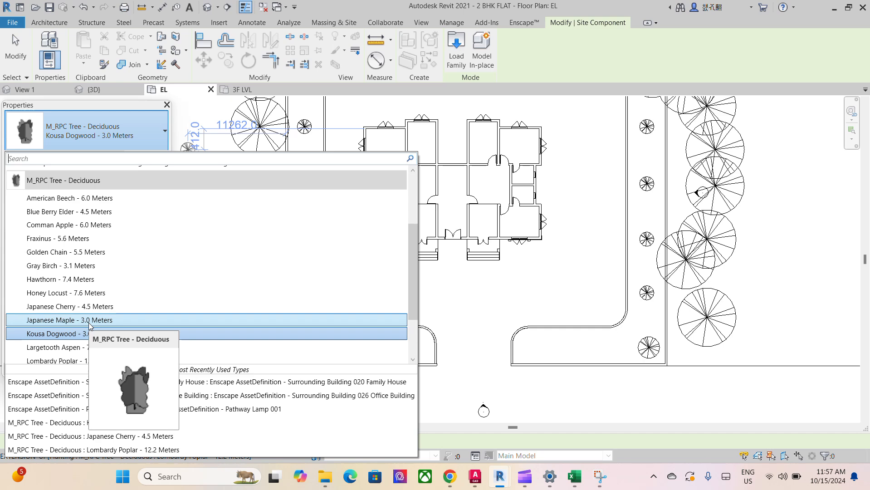
{"action": "left_click", "coordinate": [69, 267]}
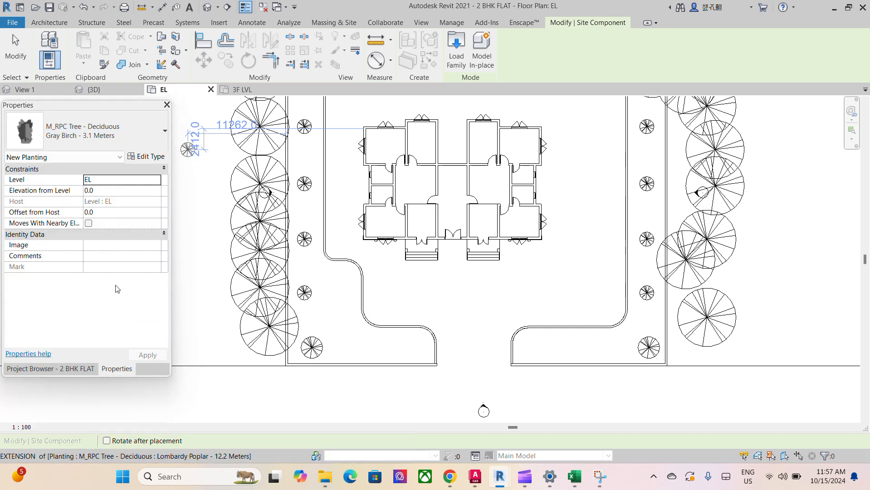
Place five Gray Birch trees in a row along the front bed west of the entrance, in line with the corner tree.
{"action": "scroll", "coordinate": [335, 347], "scroll_direction": "up", "scroll_amount": 3}
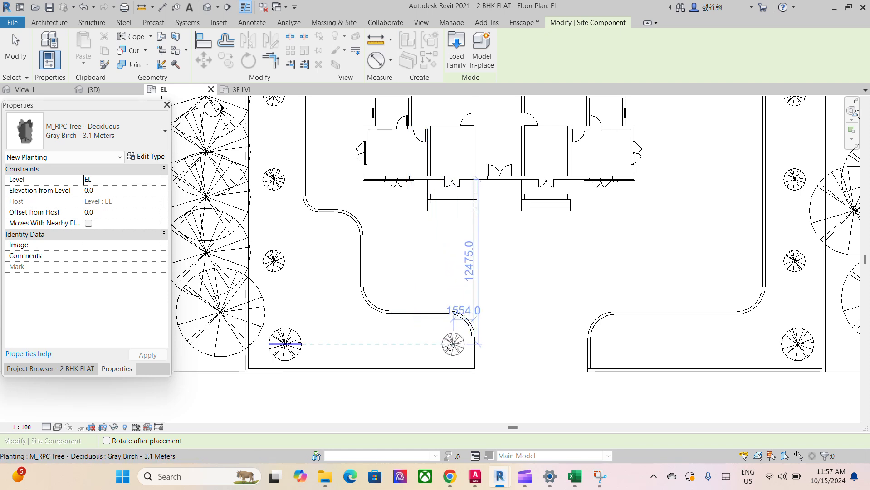
{"action": "left_click", "coordinate": [430, 347]}
{"action": "left_click", "coordinate": [422, 344]}
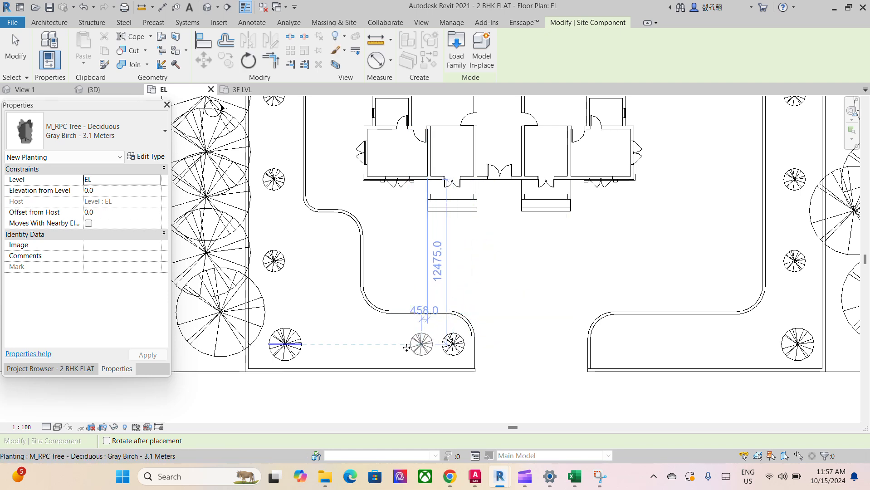
{"action": "left_click", "coordinate": [387, 344]}
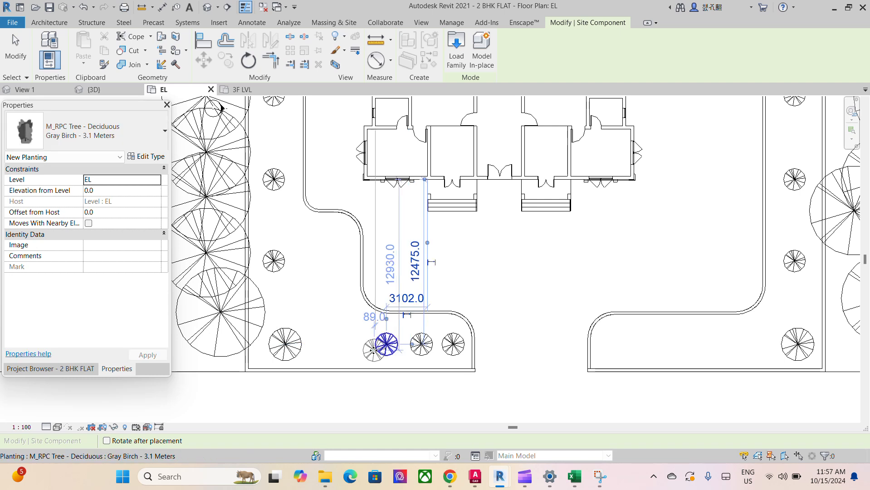
{"action": "left_click", "coordinate": [355, 344]}
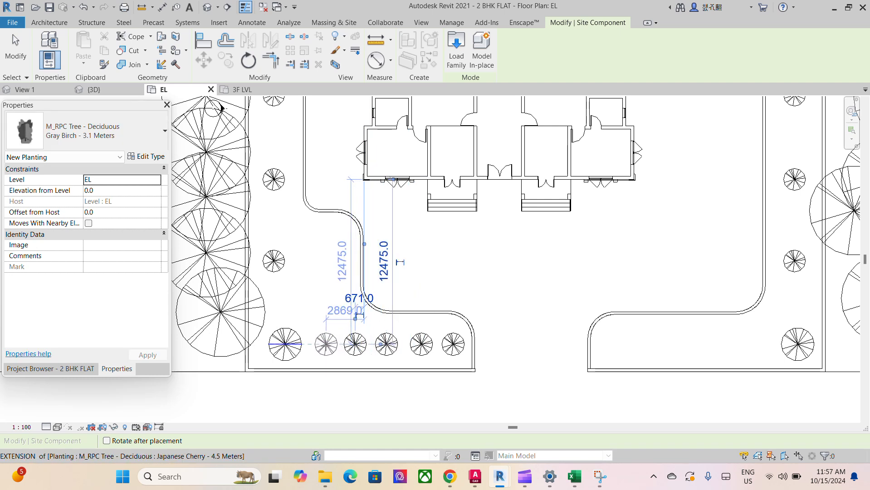
{"action": "left_click", "coordinate": [323, 344]}
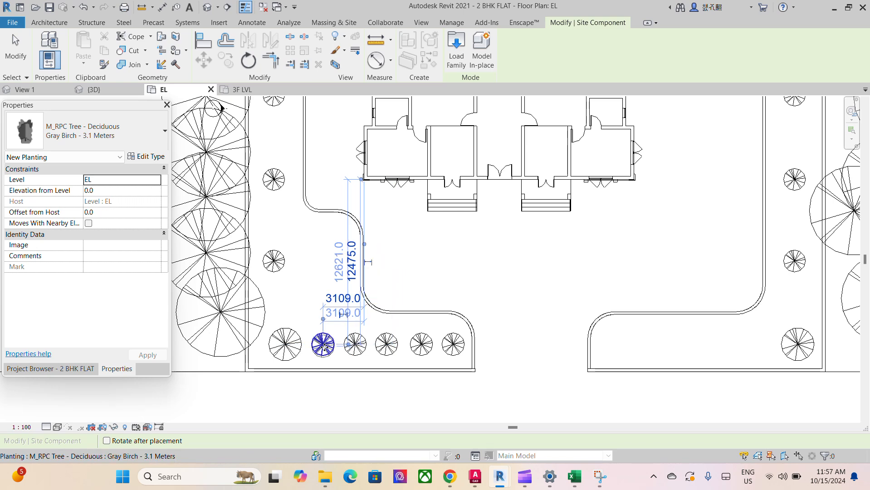
{"action": "key", "text": "Escape"}
{"action": "key", "text": "Escape"}
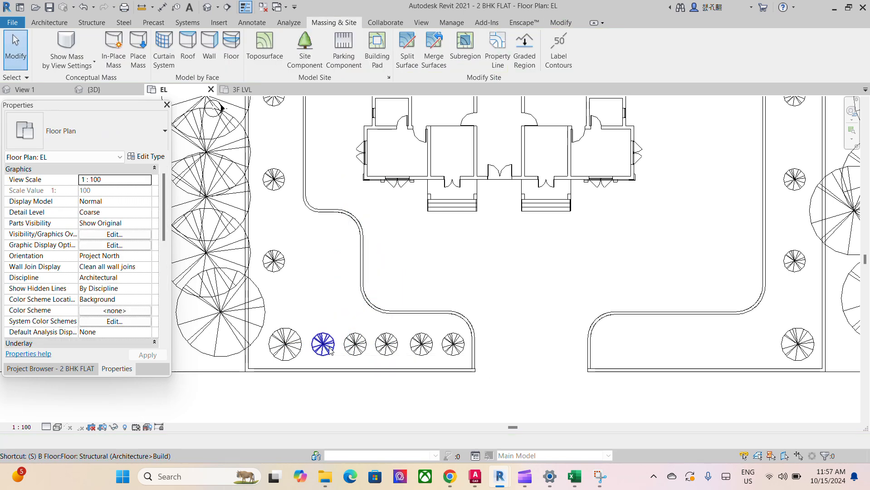
Copy all five Gray Birch trees horizontally about 22191 mm into the front bed on the other side of the entrance.
{"action": "left_click", "coordinate": [353, 346]}
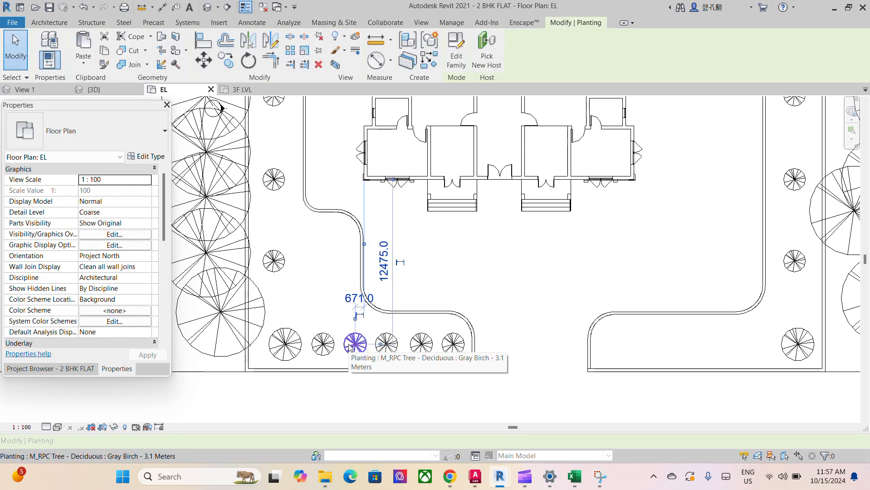
{"action": "key", "text": "s"}
{"action": "key", "text": "a"}
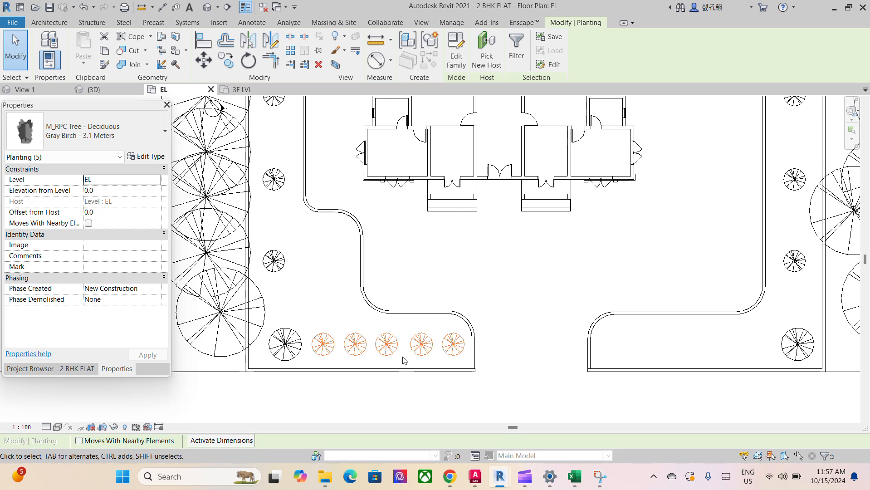
{"action": "key", "text": "c"}
{"action": "left_click", "coordinate": [323, 344]}
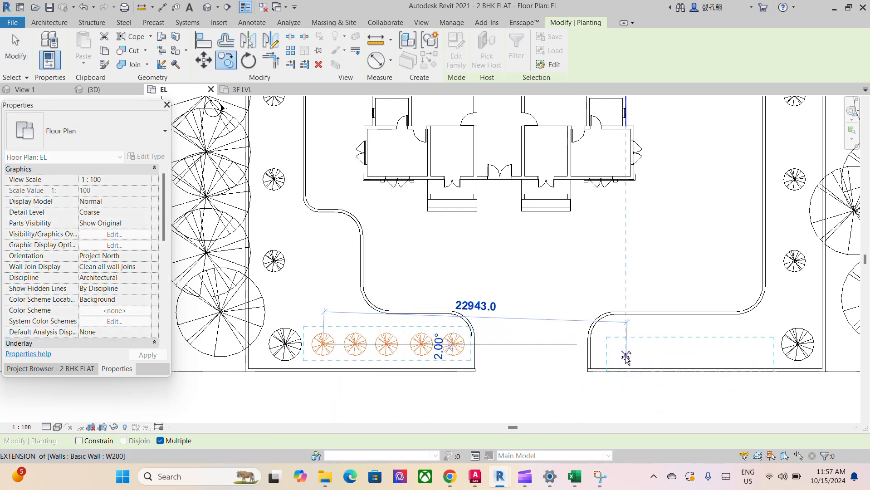
{"action": "scroll", "coordinate": [626, 356], "scroll_direction": "up", "scroll_amount": 1}
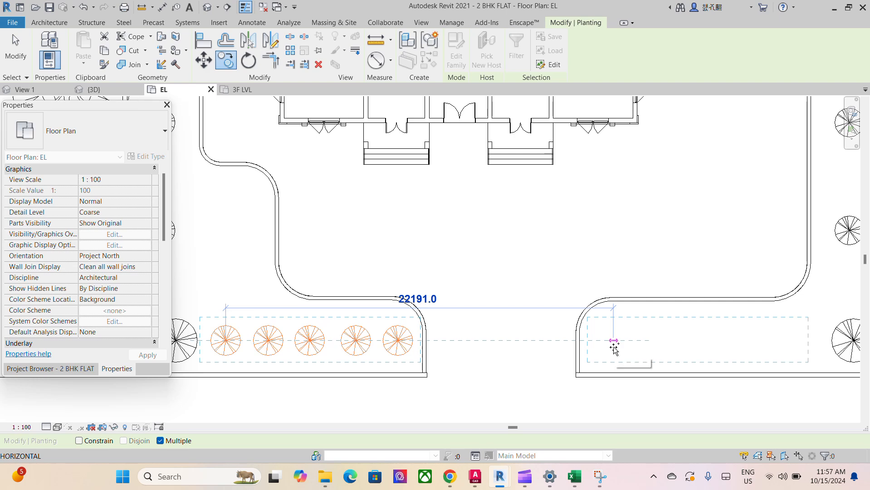
{"action": "left_click", "coordinate": [613, 348]}
{"action": "key", "text": "Escape"}
{"action": "key", "text": "Escape"}
{"action": "scroll", "coordinate": [505, 361], "scroll_direction": "down", "scroll_amount": 1}
{"action": "scroll", "coordinate": [625, 361], "scroll_direction": "up", "scroll_amount": 1}
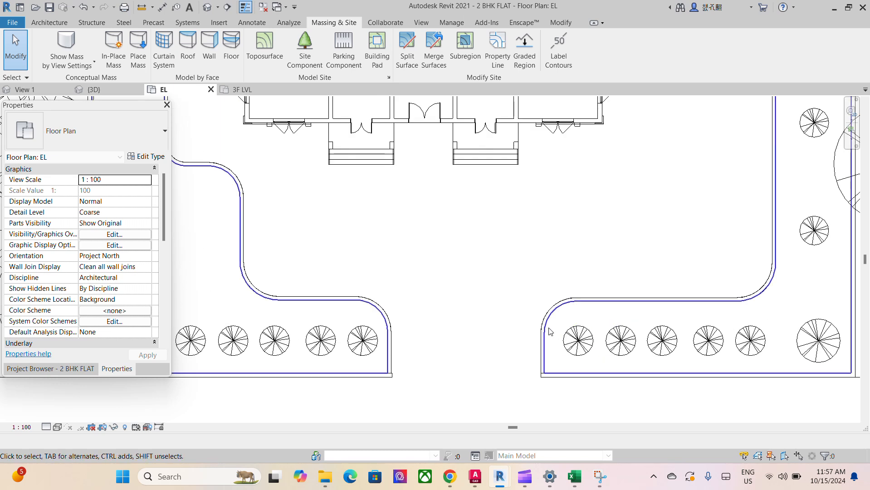
Move the five copied Gray Birch trees slightly toward the entrance, keeping them in the same horizontal line.
{"action": "left_click_drag", "start_coordinate": [523, 308], "coordinate": [788, 375]}
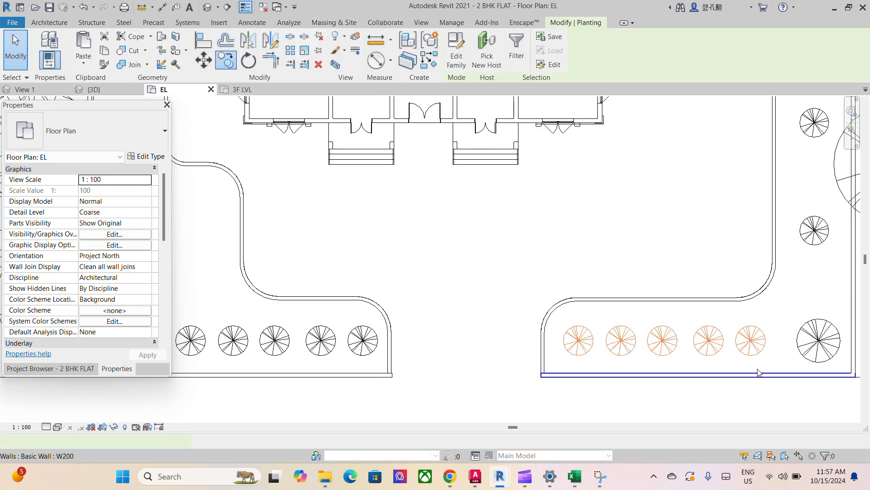
{"action": "key", "text": "m"}
{"action": "key", "text": "v"}
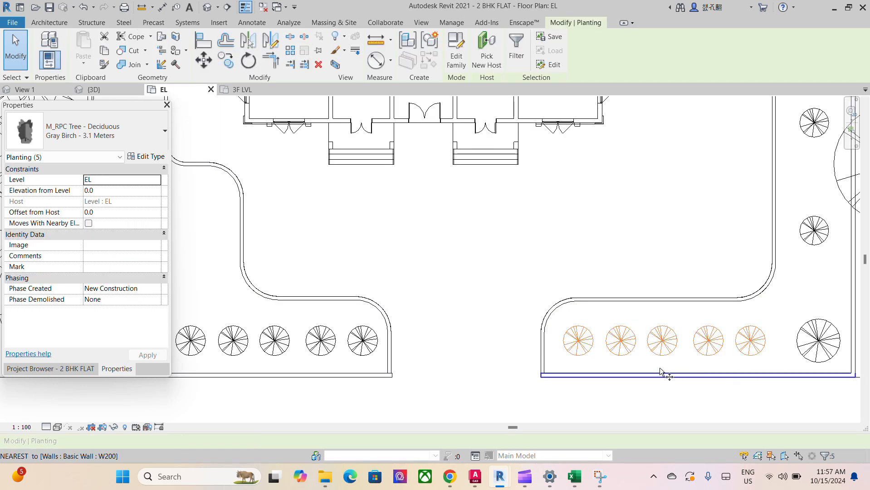
{"action": "scroll", "coordinate": [582, 344], "scroll_direction": "up", "scroll_amount": 1}
{"action": "left_click", "coordinate": [582, 345]}
{"action": "scroll", "coordinate": [567, 345], "scroll_direction": "up", "scroll_amount": 2}
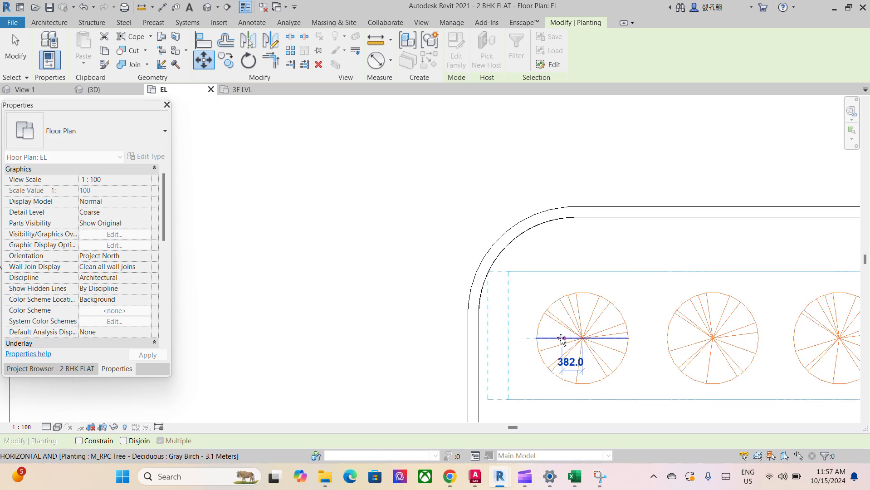
{"action": "left_click", "coordinate": [558, 338]}
{"action": "scroll", "coordinate": [410, 338], "scroll_direction": "down", "scroll_amount": 2}
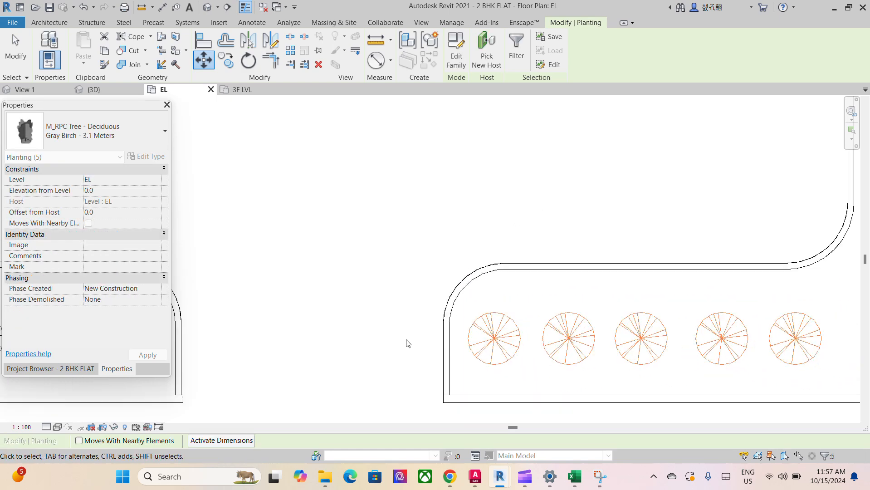
{"action": "left_click", "coordinate": [544, 291]}
{"action": "scroll", "coordinate": [542, 295], "scroll_direction": "down", "scroll_amount": 6}
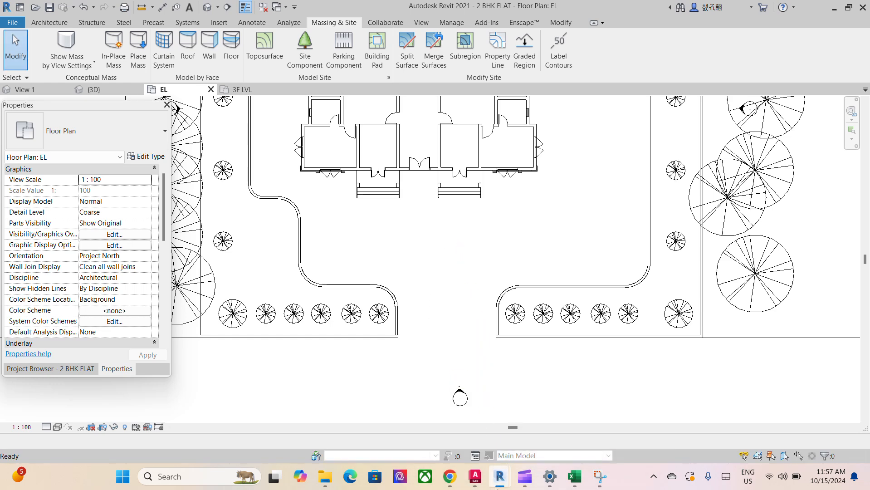
Switch to the Enscape render and examine the front planting and the building from the front and from above.
{"action": "mouse_move", "coordinate": [499, 485]}
{"action": "left_click", "coordinate": [519, 449]}
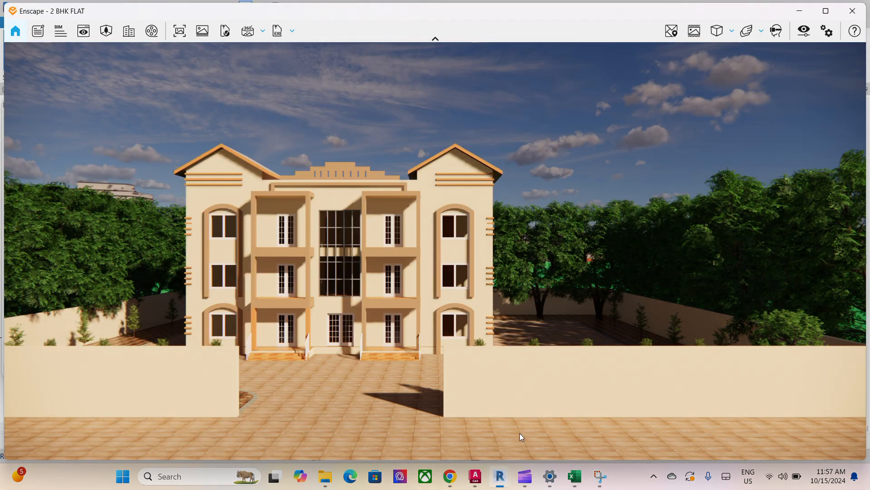
{"action": "scroll", "coordinate": [534, 308], "scroll_direction": "down", "scroll_amount": 1}
{"action": "scroll", "coordinate": [489, 291], "scroll_direction": "down", "scroll_amount": 1}
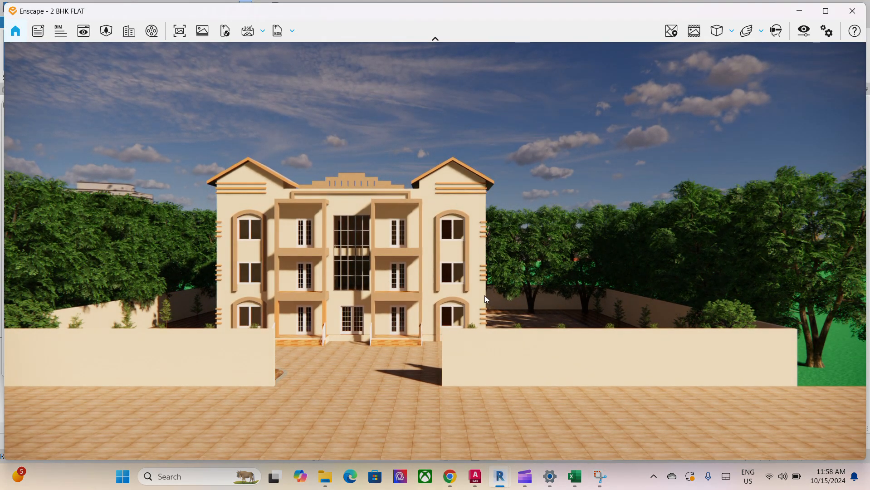
{"action": "right_click_drag", "start_coordinate": [521, 251], "coordinate": [444, 338]}
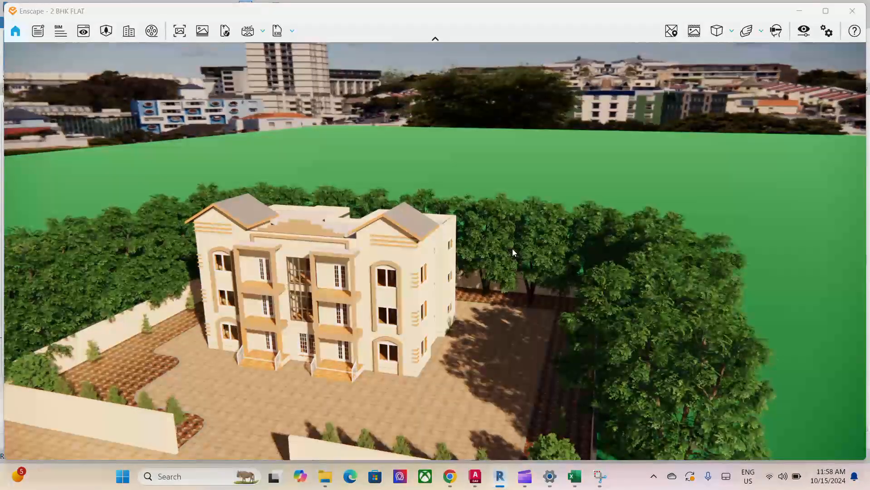
{"action": "scroll", "coordinate": [294, 346], "scroll_direction": "up", "scroll_amount": 2}
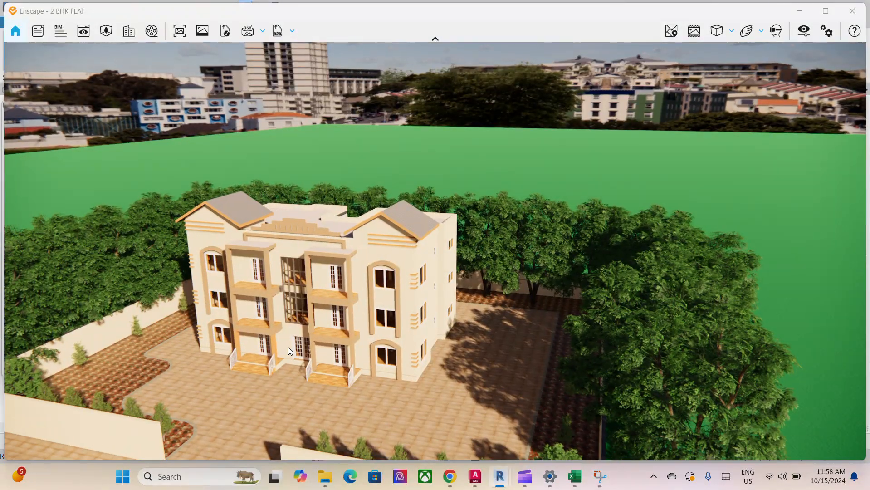
{"action": "right_click_drag", "start_coordinate": [276, 353], "coordinate": [199, 349]}
{"action": "scroll", "coordinate": [192, 363], "scroll_direction": "up", "scroll_amount": 1}
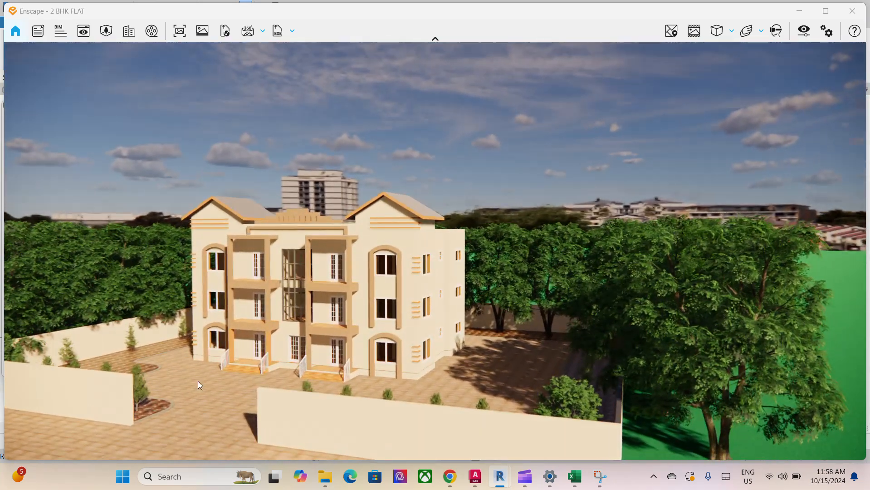
{"action": "scroll", "coordinate": [188, 368], "scroll_direction": "up", "scroll_amount": 1}
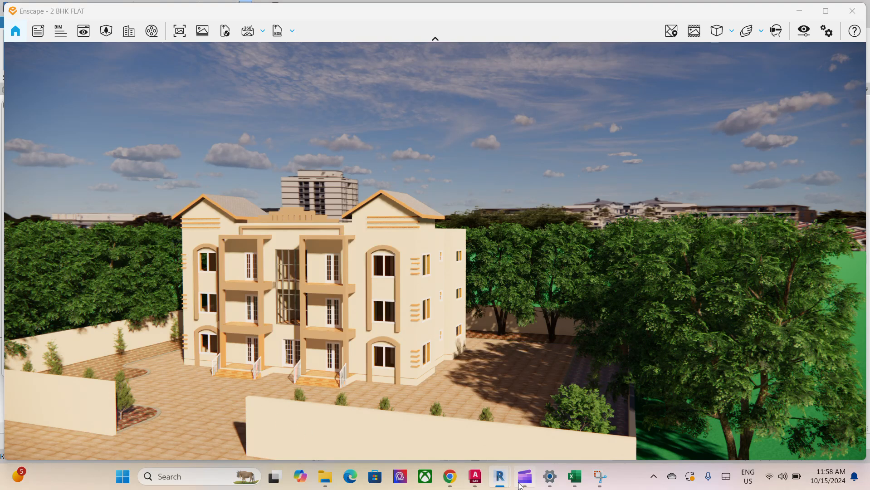
Switch to the Revit floor plan and copy a rear-row Lombardy Poplar to seven spots in a loose line behind the plot.
{"action": "mouse_move", "coordinate": [504, 484]}
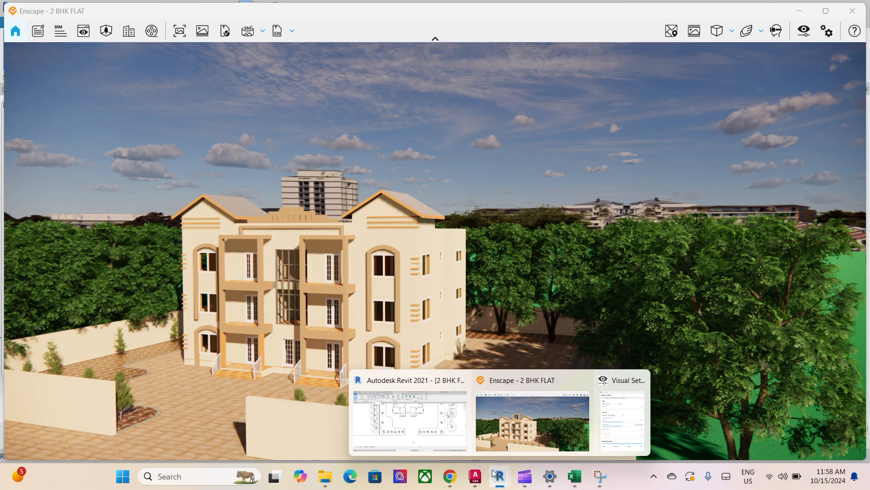
{"action": "left_click", "coordinate": [418, 440]}
{"action": "scroll", "coordinate": [437, 289], "scroll_direction": "down", "scroll_amount": 3}
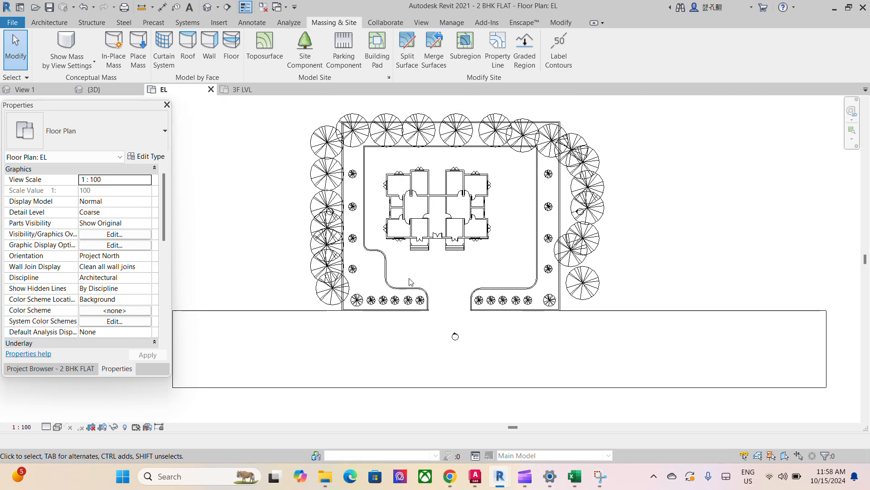
{"action": "scroll", "coordinate": [436, 254], "scroll_direction": "up", "scroll_amount": 4}
{"action": "scroll", "coordinate": [451, 220], "scroll_direction": "down", "scroll_amount": 1}
{"action": "scroll", "coordinate": [450, 219], "scroll_direction": "up", "scroll_amount": 3}
{"action": "left_click", "coordinate": [454, 113]}
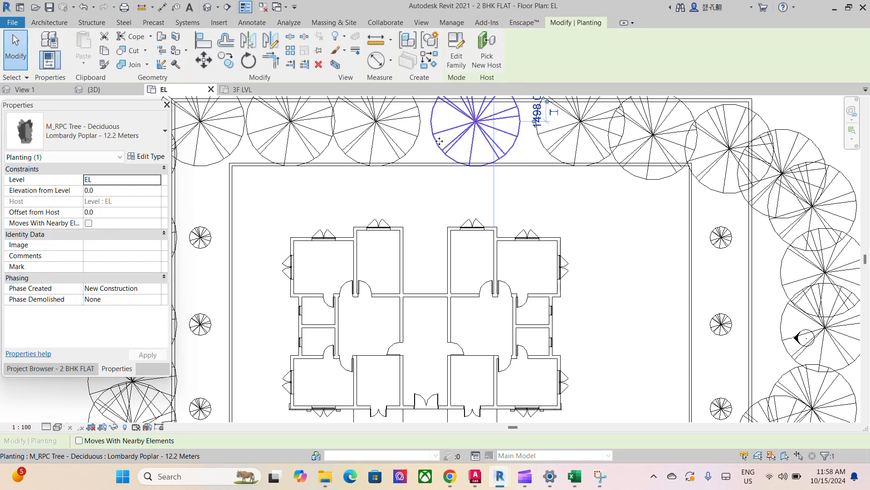
{"action": "scroll", "coordinate": [433, 160], "scroll_direction": "down", "scroll_amount": 1}
{"action": "key", "text": "c"}
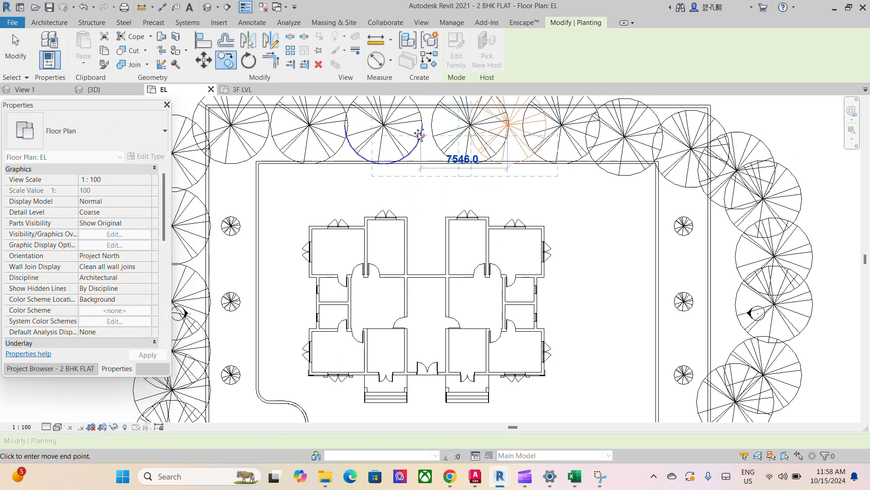
{"action": "scroll", "coordinate": [388, 245], "scroll_direction": "down", "scroll_amount": 2}
{"action": "scroll", "coordinate": [386, 258], "scroll_direction": "down", "scroll_amount": 2}
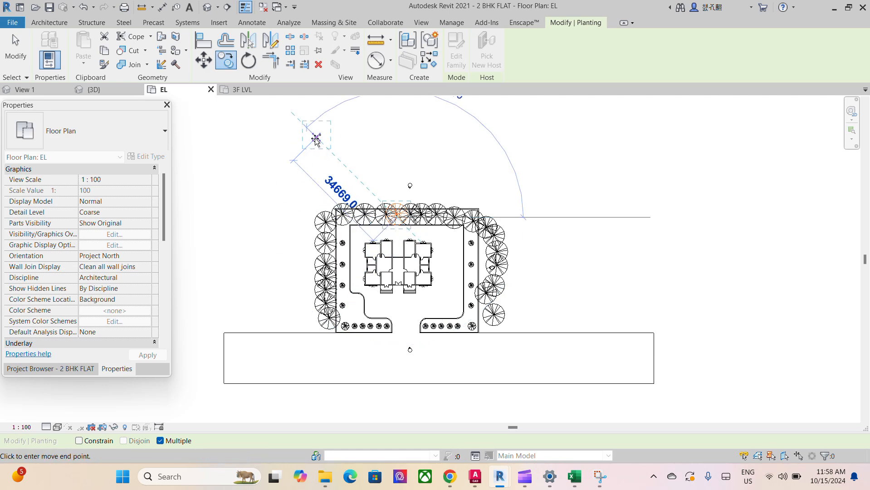
{"action": "left_click", "coordinate": [316, 137]}
{"action": "left_click", "coordinate": [327, 134]}
{"action": "left_click", "coordinate": [338, 133]}
{"action": "left_click", "coordinate": [368, 134]}
{"action": "left_click", "coordinate": [443, 147]}
{"action": "left_click", "coordinate": [513, 159]}
{"action": "left_click", "coordinate": [539, 166]}
Continue the multiple copy with Lombardy Poplars running down the open ground east of the plot.
{"action": "left_click", "coordinate": [545, 172]}
{"action": "left_click", "coordinate": [545, 187]}
{"action": "left_click", "coordinate": [557, 208]}
{"action": "left_click", "coordinate": [557, 230]}
{"action": "left_click", "coordinate": [564, 243]}
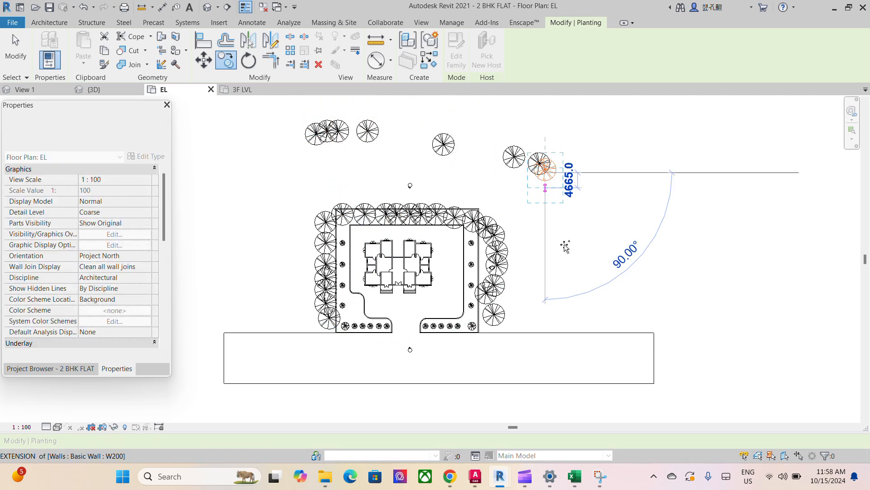
{"action": "left_click", "coordinate": [563, 295]}
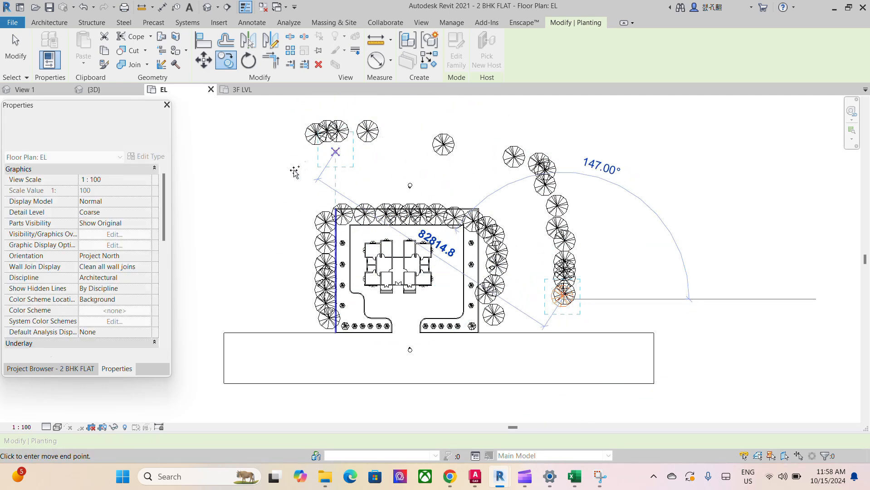
Copy more Lombardy Poplars in an arc from the ground behind the plot down its west side.
{"action": "left_click", "coordinate": [335, 150]}
{"action": "left_click", "coordinate": [292, 168]}
{"action": "left_click", "coordinate": [275, 186]}
{"action": "left_click", "coordinate": [262, 199]}
{"action": "left_click", "coordinate": [253, 216]}
{"action": "left_click", "coordinate": [233, 249]}
{"action": "left_click", "coordinate": [226, 270]}
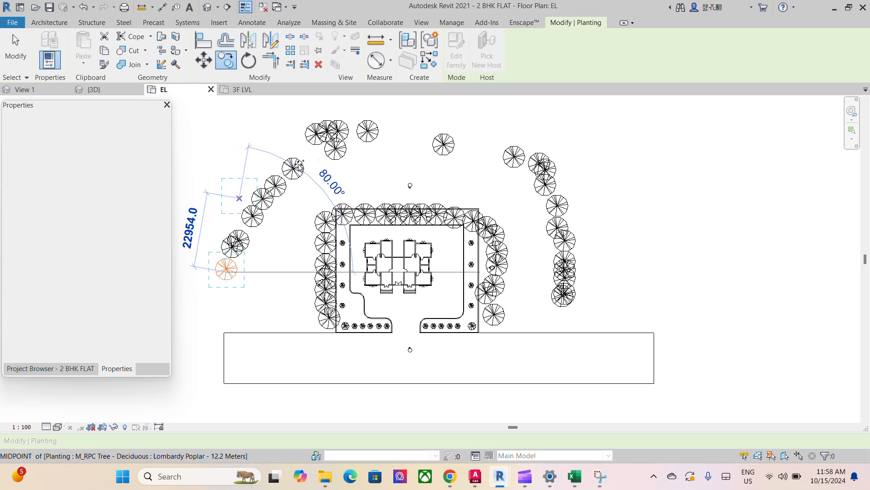
{"action": "left_click", "coordinate": [238, 197]}
Fill gaps in the outer tree belt with six more Lombardy Poplar copies from the northwest across the rear, ending the copy.
{"action": "left_click", "coordinate": [293, 169]}
{"action": "left_click", "coordinate": [346, 148]}
{"action": "left_click", "coordinate": [377, 156]}
{"action": "left_click", "coordinate": [443, 144]}
{"action": "left_click", "coordinate": [471, 126]}
{"action": "left_click", "coordinate": [481, 125]}
{"action": "key", "text": "Escape"}
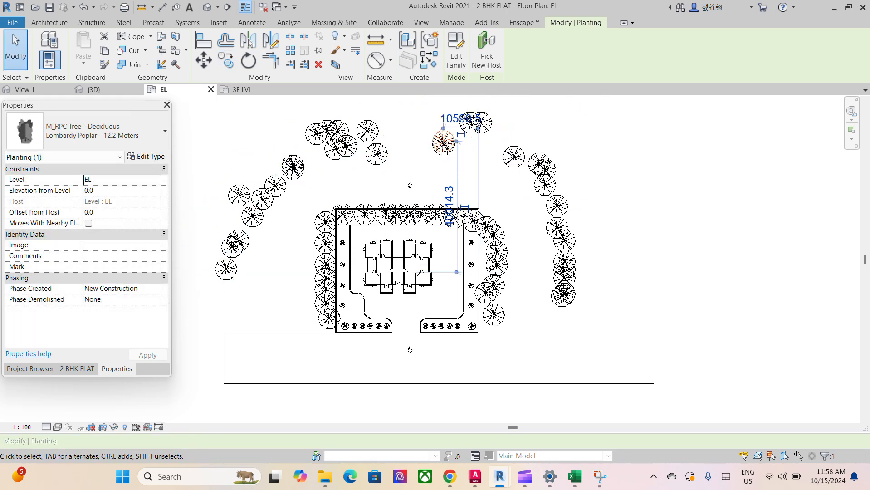
{"action": "key", "text": "Escape"}
Place four Golden Chain 5.5 m trees along the road's north edge east of the plot, in line with the front bed trees.
{"action": "scroll", "coordinate": [507, 332], "scroll_direction": "up", "scroll_amount": 3}
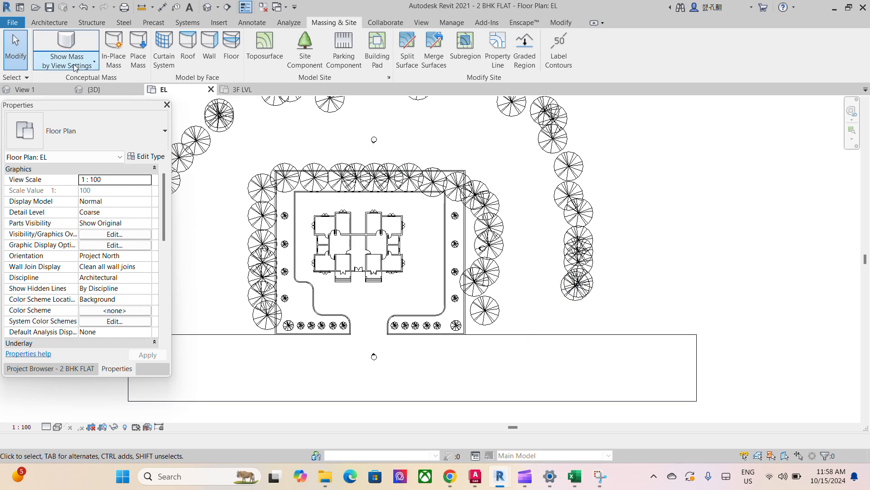
{"action": "left_click", "coordinate": [305, 45]}
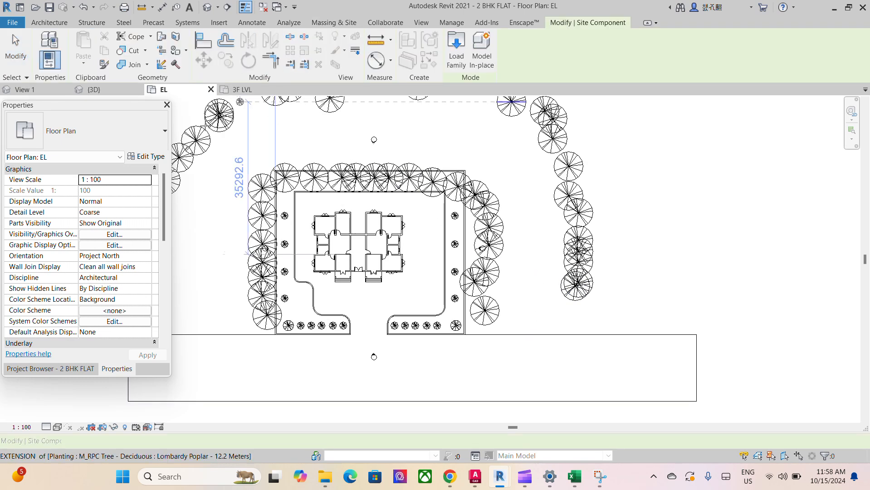
{"action": "left_click", "coordinate": [112, 133]}
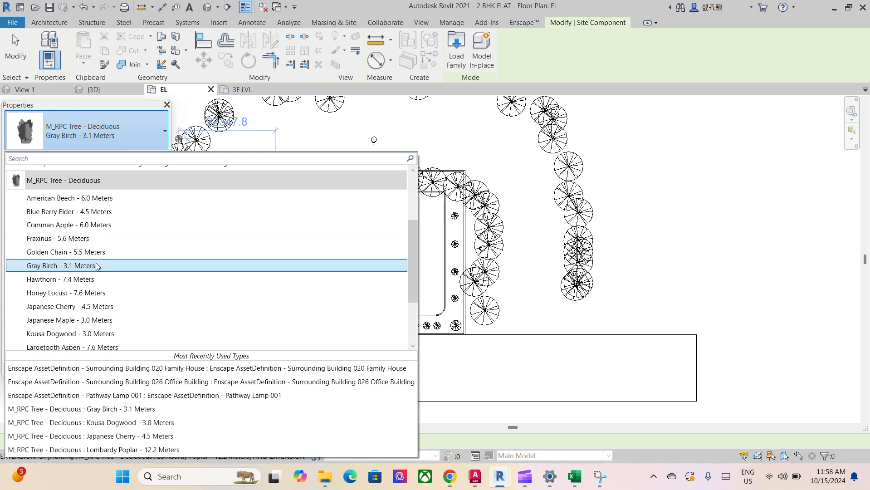
{"action": "left_click", "coordinate": [88, 252]}
{"action": "scroll", "coordinate": [559, 346], "scroll_direction": "up", "scroll_amount": 1}
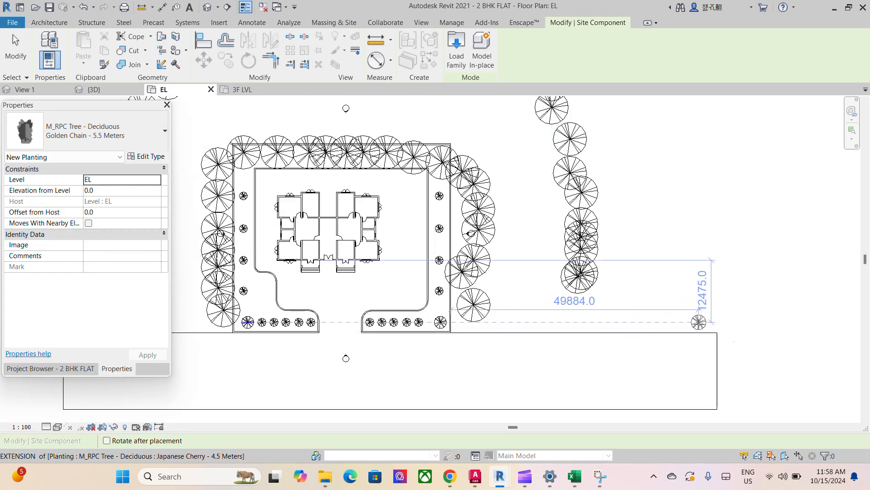
{"action": "left_click", "coordinate": [660, 324]}
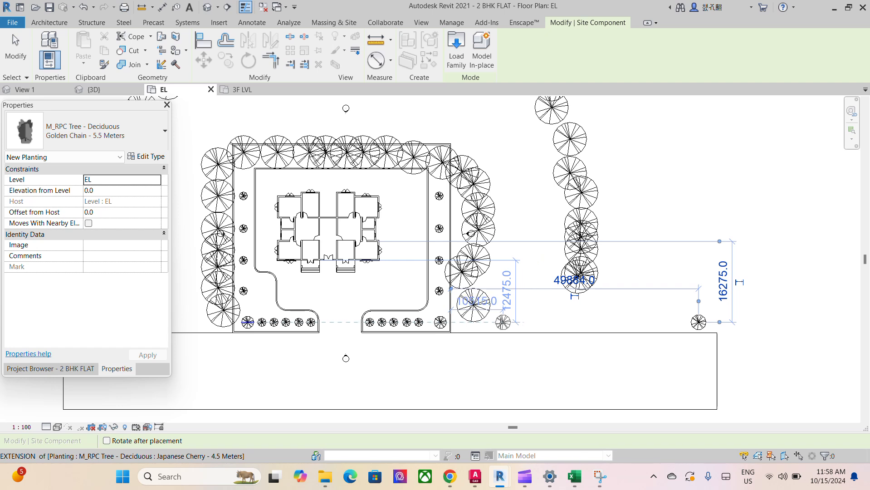
{"action": "left_click", "coordinate": [497, 322]}
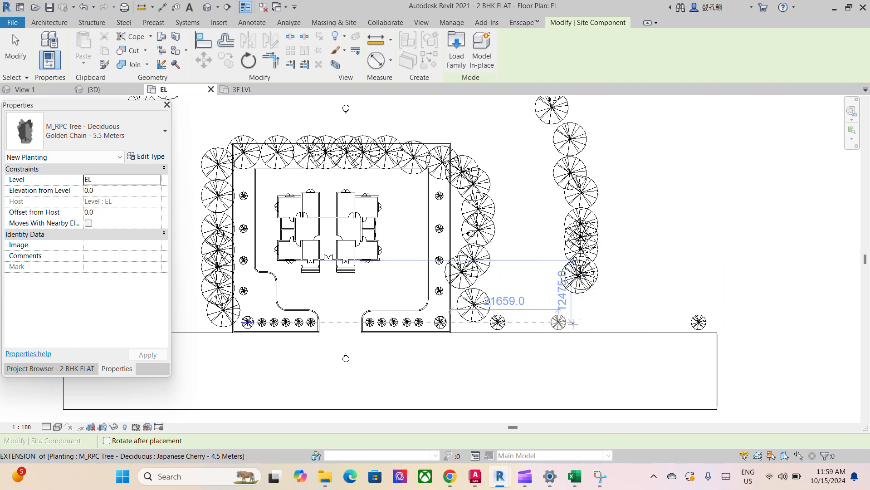
{"action": "left_click", "coordinate": [558, 322]}
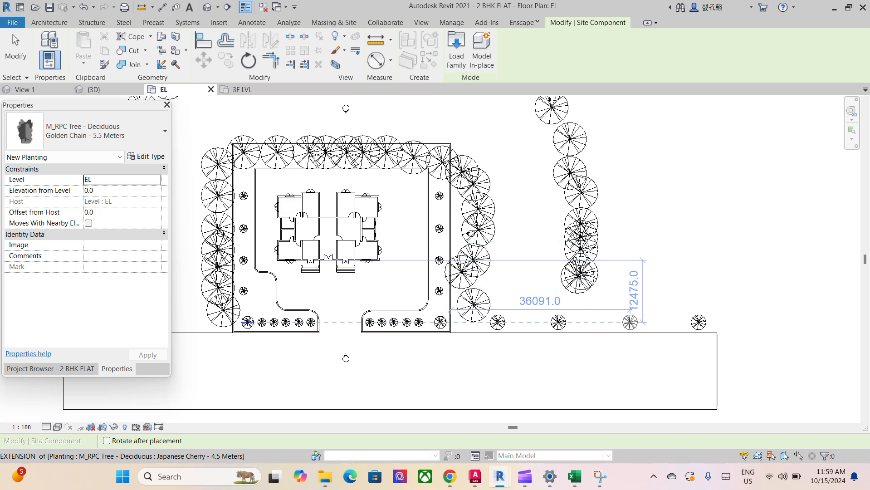
{"action": "scroll", "coordinate": [582, 303], "scroll_direction": "down", "scroll_amount": 2}
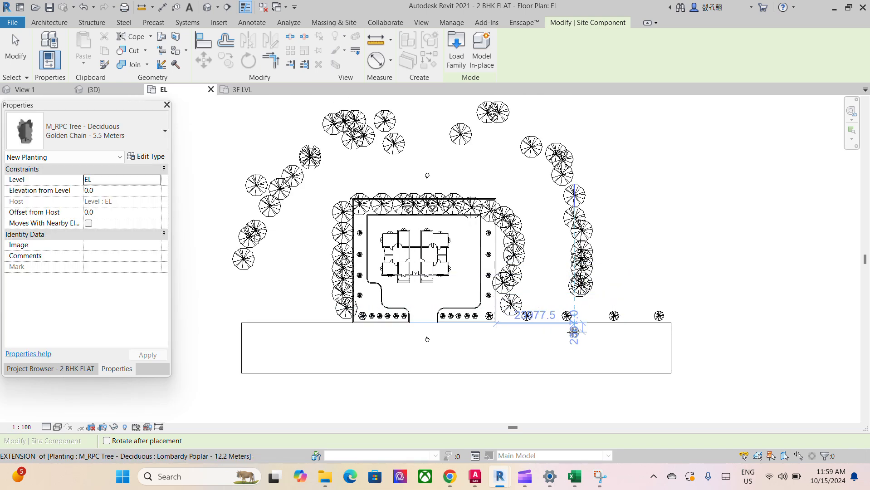
{"action": "key", "text": "Escape"}
Copy the Golden Chain tree nearest the plot to three spots along the road's north edge west of the plot.
{"action": "left_click", "coordinate": [527, 316]}
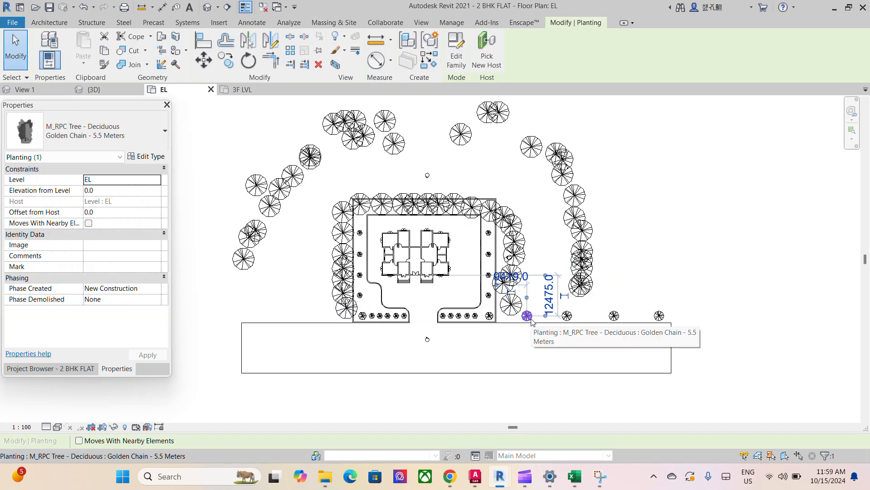
{"action": "key", "text": "c"}
{"action": "key", "text": "o"}
{"action": "left_click", "coordinate": [553, 349]}
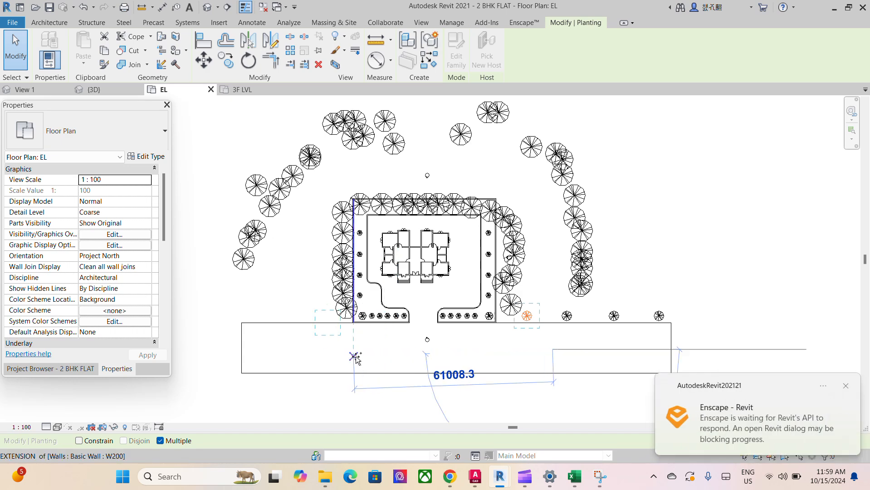
{"action": "left_click", "coordinate": [347, 348]}
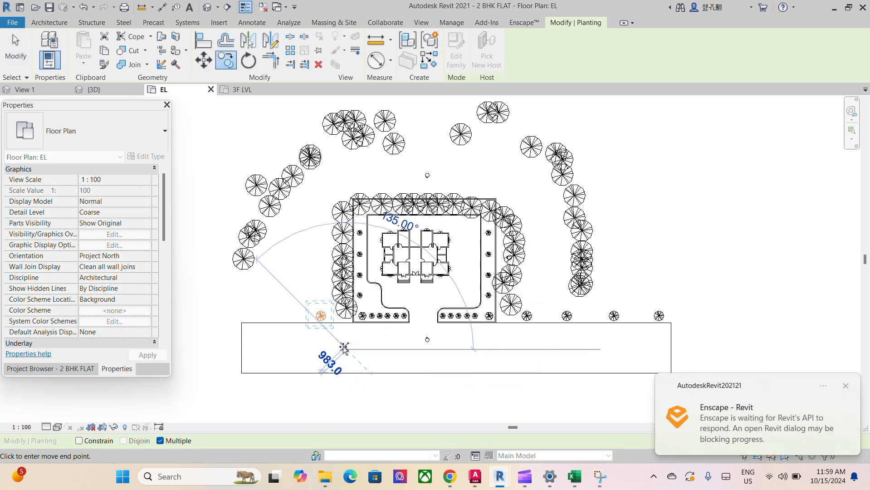
{"action": "left_click", "coordinate": [308, 348]}
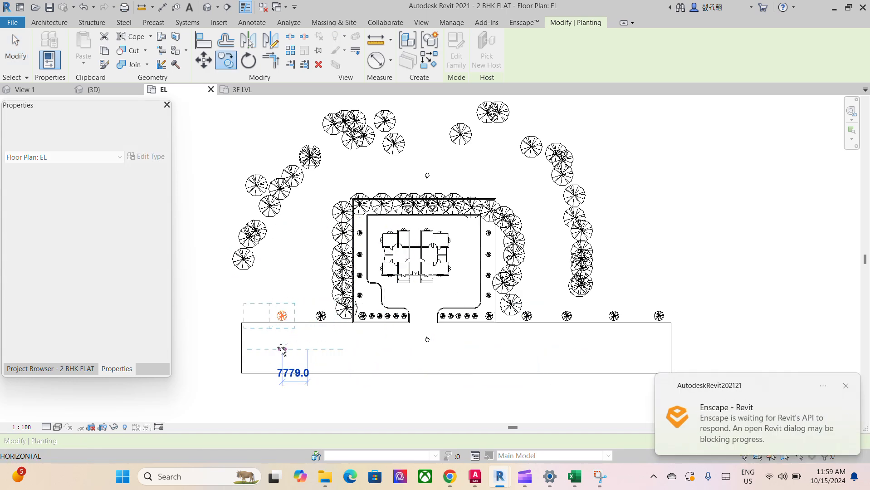
{"action": "left_click", "coordinate": [277, 349]}
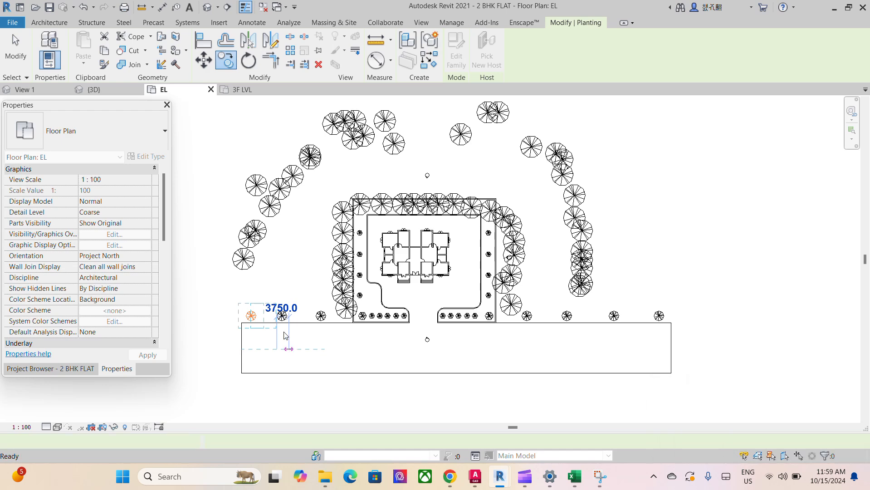
{"action": "key", "text": "Escape"}
{"action": "key", "text": "Escape"}
Copy all seven roadside Golden Chain trees straight down about 24172 mm to the south side of the road.
{"action": "left_click", "coordinate": [255, 321]}
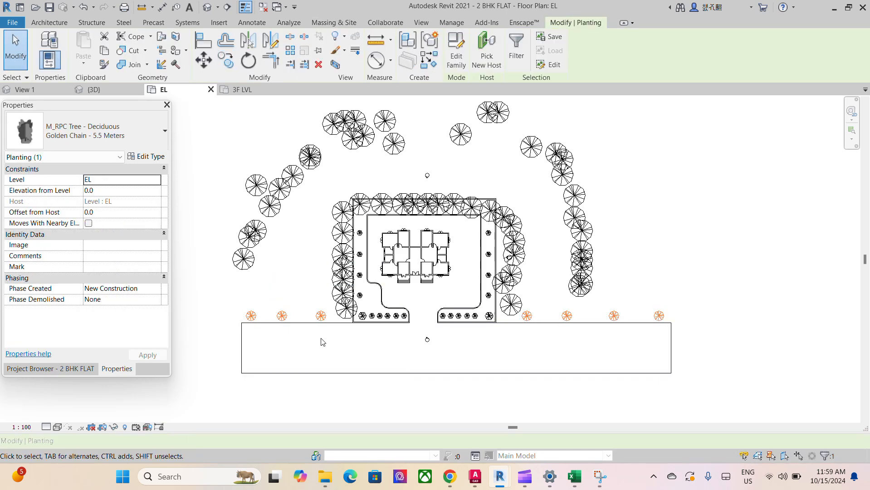
{"action": "key", "text": "c"}
{"action": "key", "text": "c"}
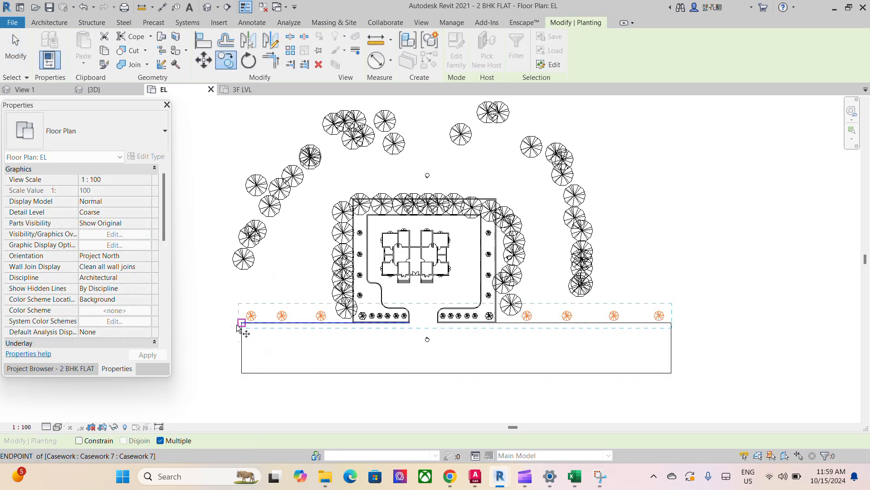
{"action": "left_click", "coordinate": [228, 316]}
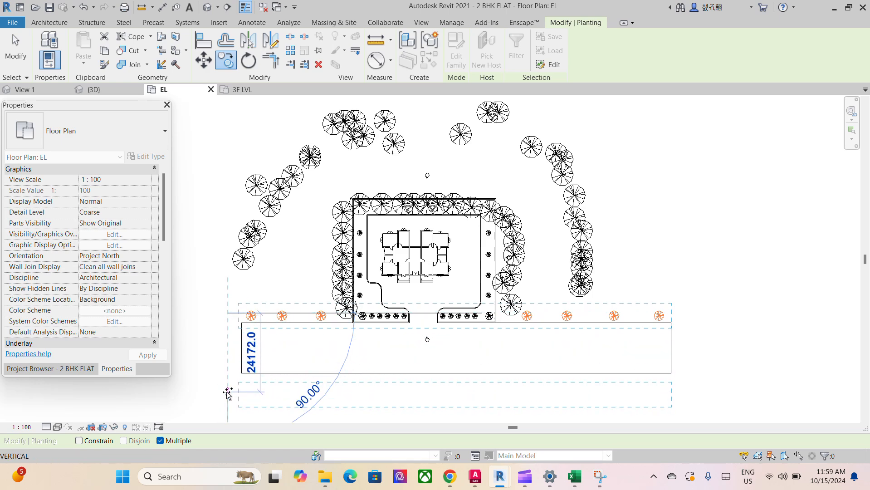
{"action": "left_click", "coordinate": [227, 391]}
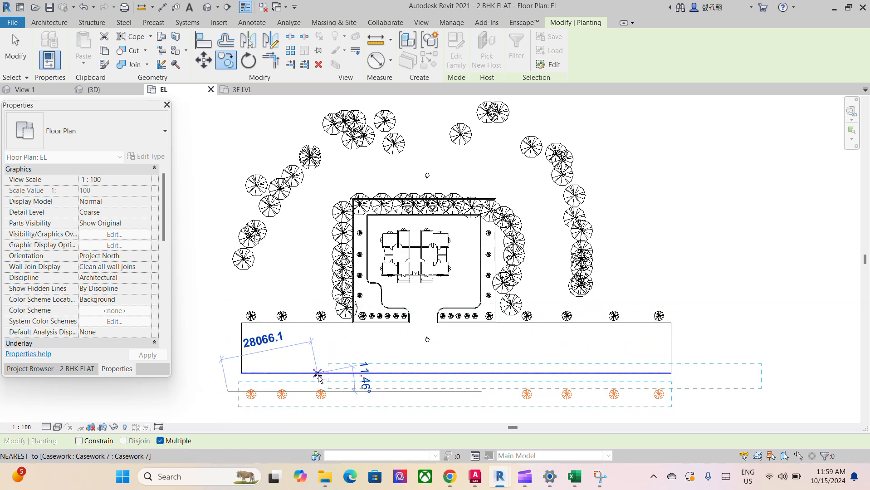
{"action": "key", "text": "Escape"}
{"action": "scroll", "coordinate": [287, 374], "scroll_direction": "down", "scroll_amount": 2}
{"action": "key", "text": "Escape"}
{"action": "scroll", "coordinate": [272, 383], "scroll_direction": "up", "scroll_amount": 1}
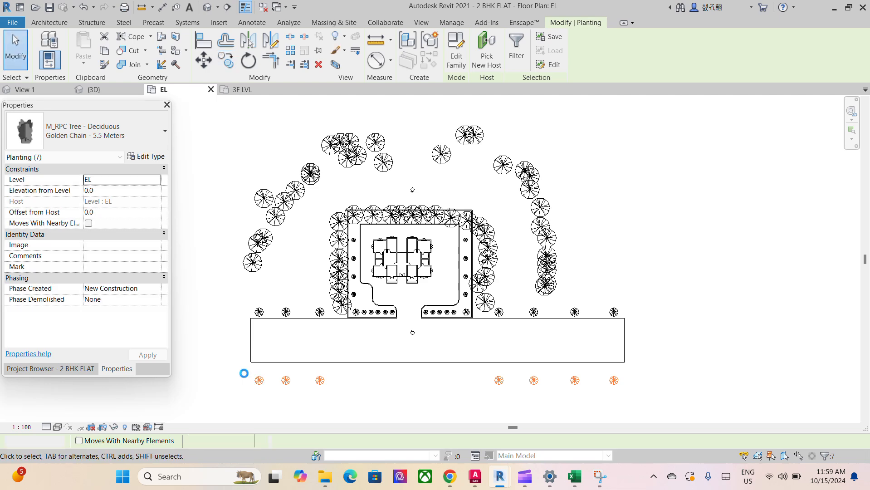
Move the seven Golden Chain trees south of the road vertically about 2424 mm toward the road.
{"action": "left_click_drag", "start_coordinate": [244, 373], "coordinate": [404, 398]}
{"action": "key", "text": "Escape"}
{"action": "left_click_drag", "start_coordinate": [239, 368], "coordinate": [607, 409]}
{"action": "key", "text": "m"}
{"action": "key", "text": "v"}
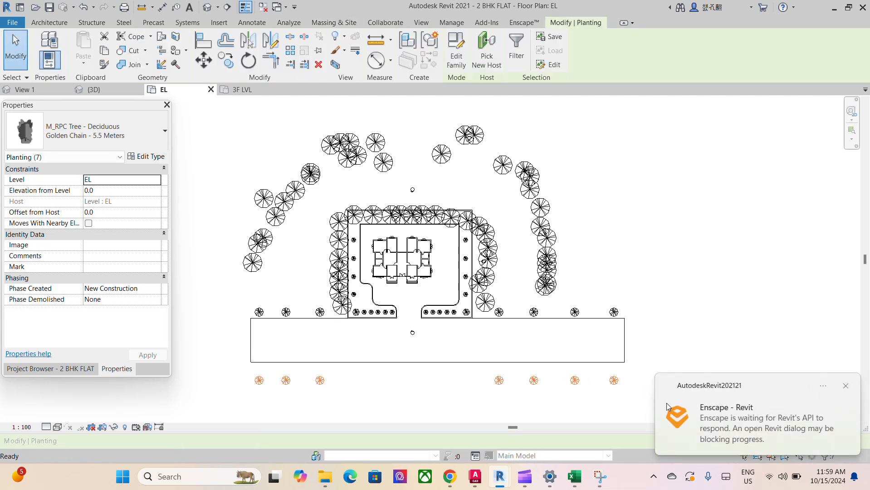
{"action": "scroll", "coordinate": [620, 383], "scroll_direction": "up", "scroll_amount": 1}
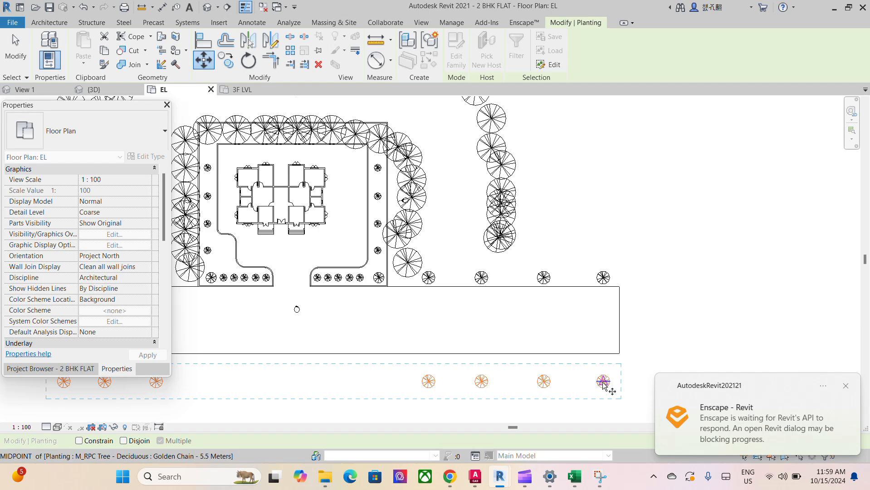
{"action": "scroll", "coordinate": [603, 383], "scroll_direction": "up", "scroll_amount": 1}
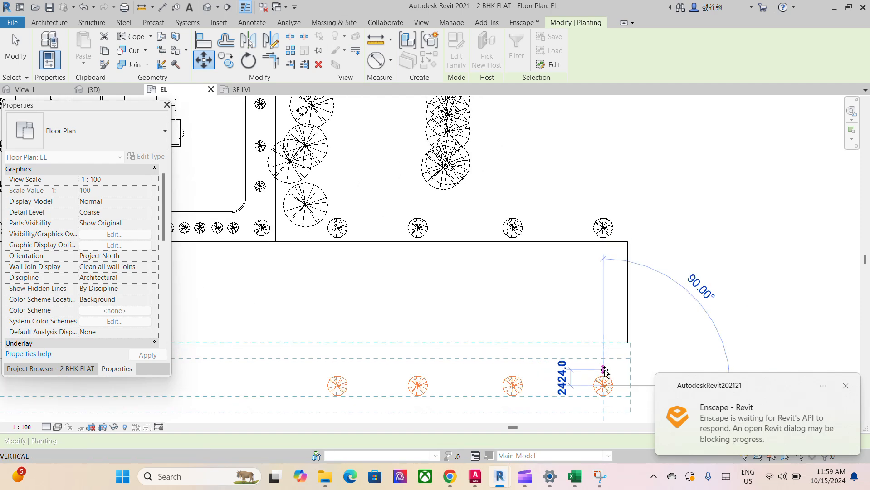
{"action": "left_click", "coordinate": [604, 370]}
{"action": "scroll", "coordinate": [599, 340], "scroll_direction": "down", "scroll_amount": 2}
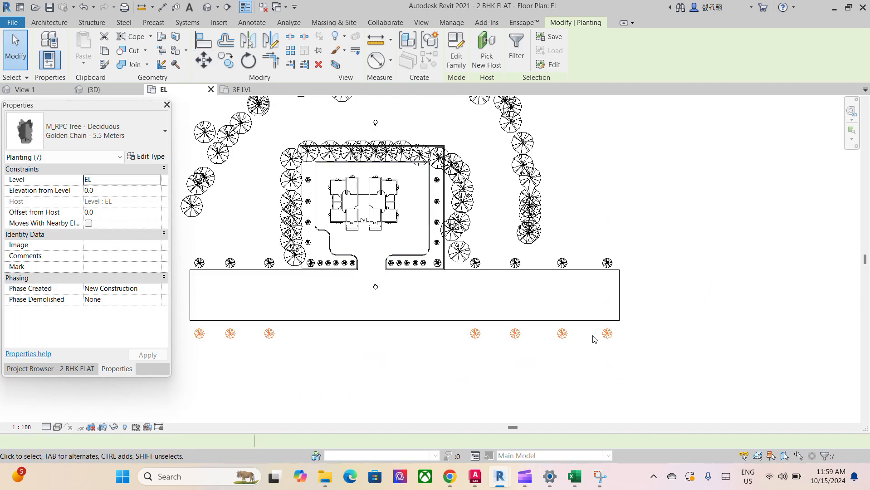
Nudge the southern row of seven Golden Chain trees slightly closer to the road edge with a second vertical move.
{"action": "key", "text": "v"}
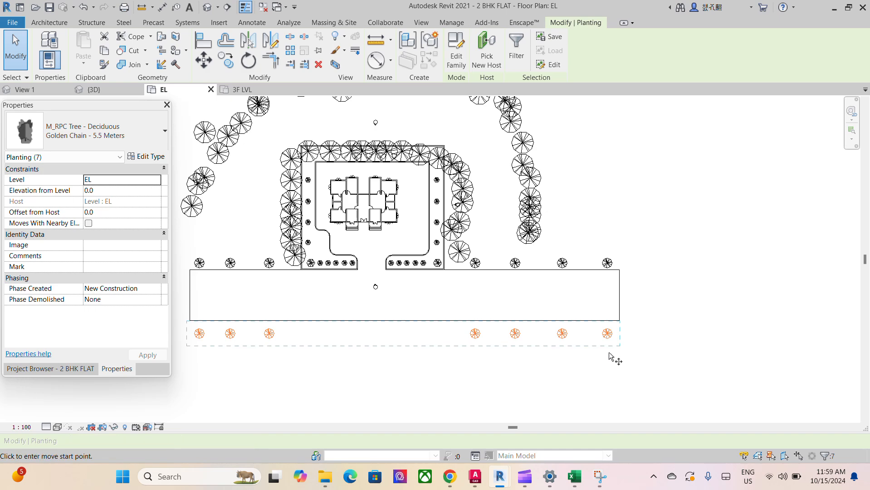
{"action": "scroll", "coordinate": [621, 340], "scroll_direction": "up", "scroll_amount": 3}
{"action": "left_click", "coordinate": [569, 344]}
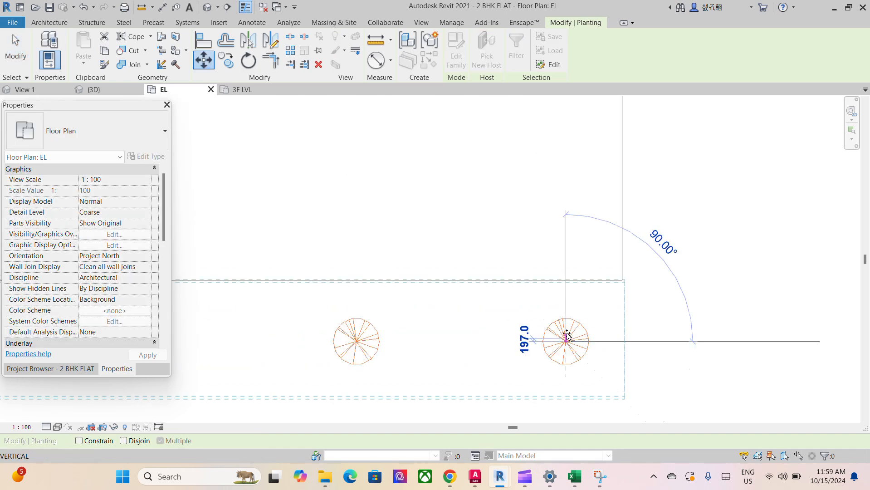
{"action": "left_click", "coordinate": [565, 323]}
{"action": "scroll", "coordinate": [585, 317], "scroll_direction": "down", "scroll_amount": 2}
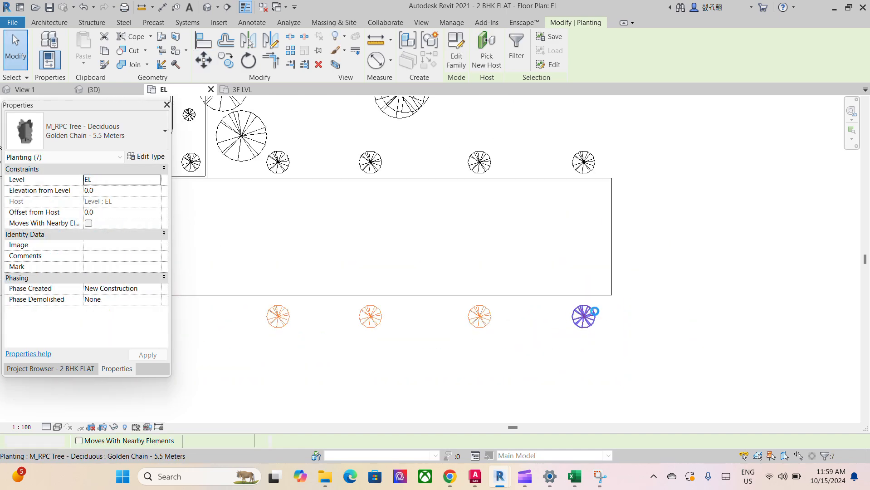
{"action": "scroll", "coordinate": [573, 317], "scroll_direction": "down", "scroll_amount": 2}
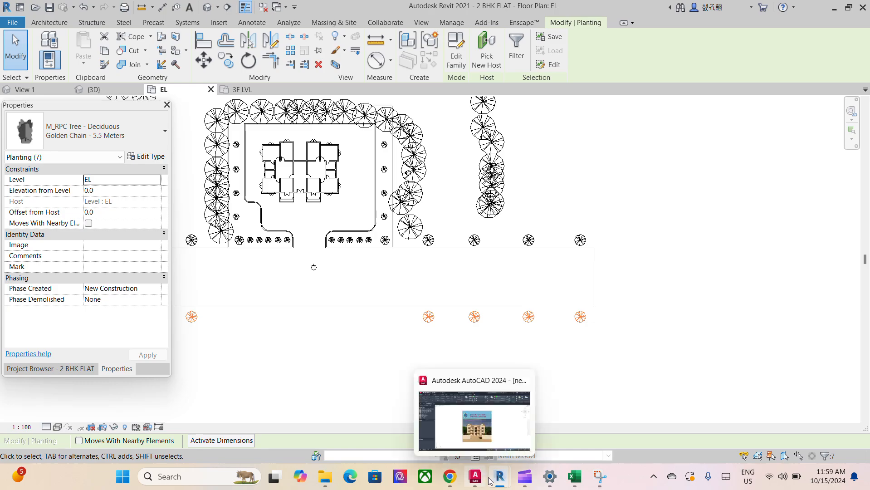
Switch to Enscape and pull the view back to examine the tree rows on both sides of the road.
{"action": "mouse_move", "coordinate": [497, 484]}
{"action": "left_click", "coordinate": [500, 431]}
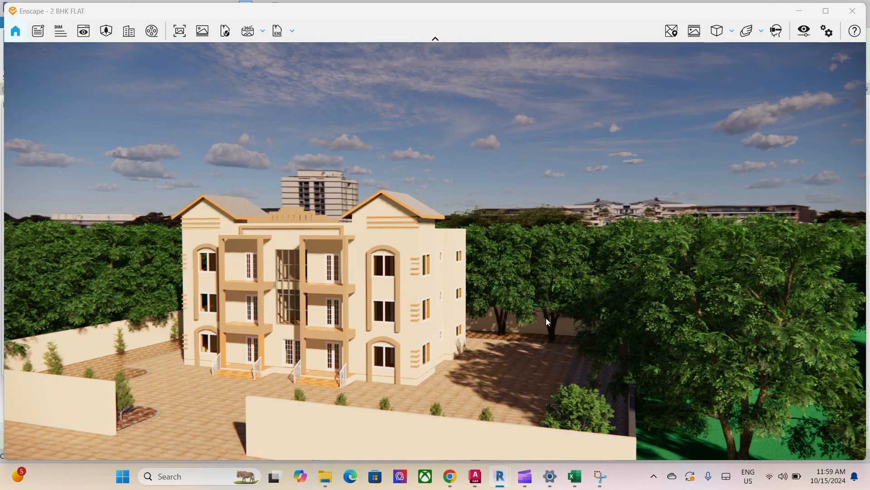
{"action": "scroll", "coordinate": [553, 294], "scroll_direction": "down", "scroll_amount": 5}
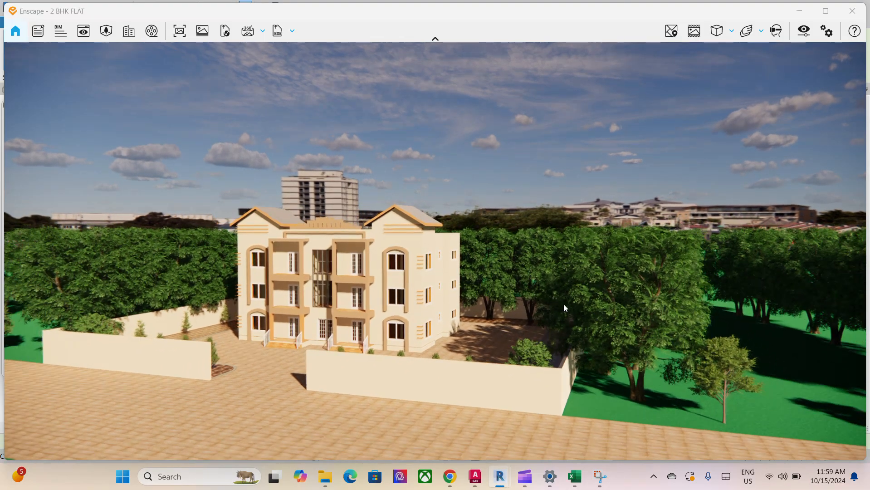
{"action": "scroll", "coordinate": [571, 318], "scroll_direction": "down", "scroll_amount": 4}
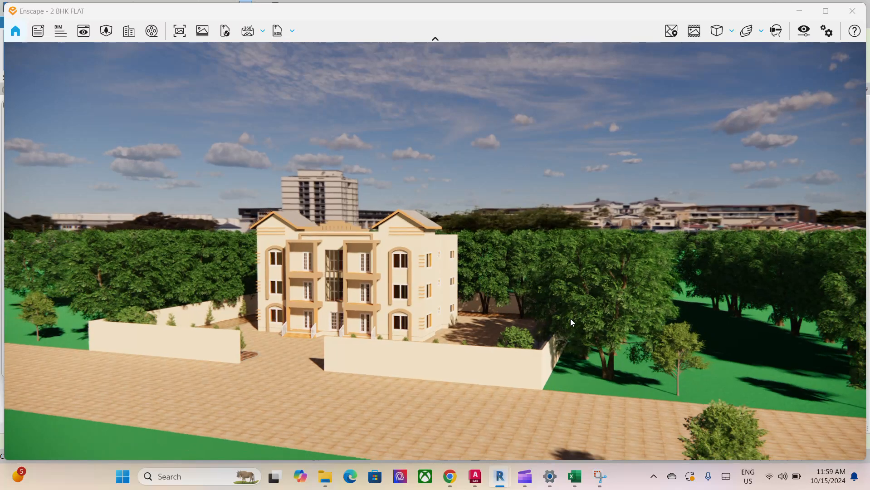
{"action": "scroll", "coordinate": [535, 333], "scroll_direction": "down", "scroll_amount": 2}
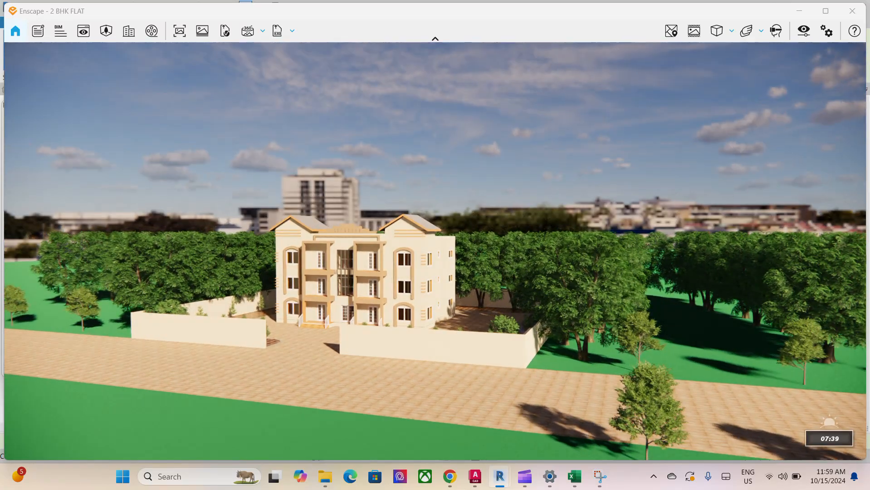
Back in Revit, copy the south-row Golden Chain tree just west of the plot to points opposite the plot's west and east boundary walls.
{"action": "mouse_move", "coordinate": [500, 481]}
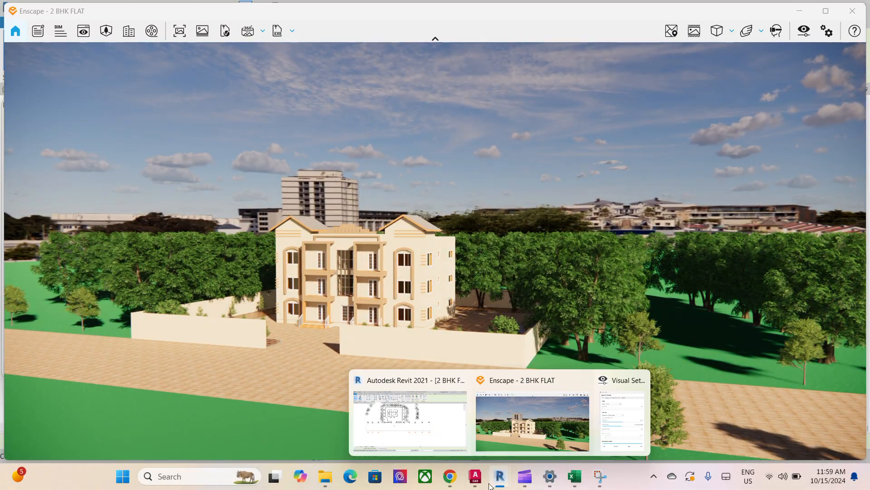
{"action": "left_click", "coordinate": [446, 418]}
{"action": "key", "text": "Escape"}
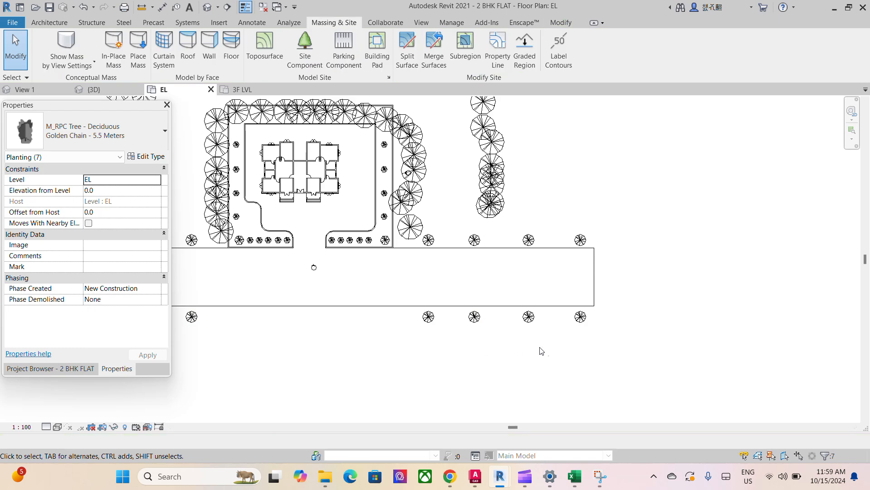
{"action": "scroll", "coordinate": [435, 351], "scroll_direction": "down", "scroll_amount": 2}
{"action": "scroll", "coordinate": [355, 337], "scroll_direction": "up", "scroll_amount": 2}
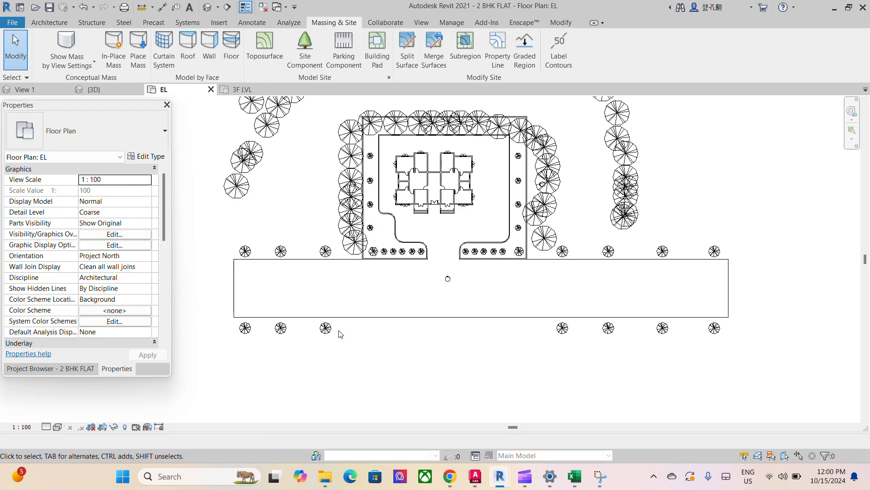
{"action": "left_click", "coordinate": [331, 331]}
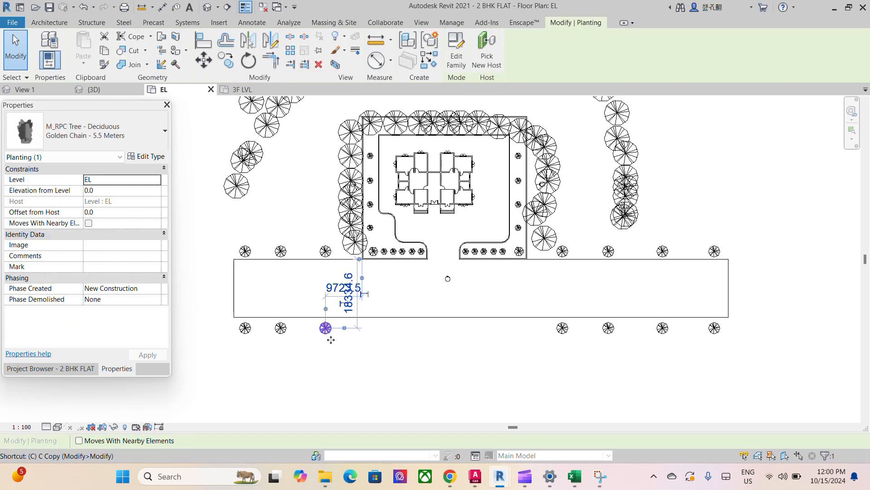
{"action": "key", "text": "c"}
{"action": "left_click", "coordinate": [334, 343]}
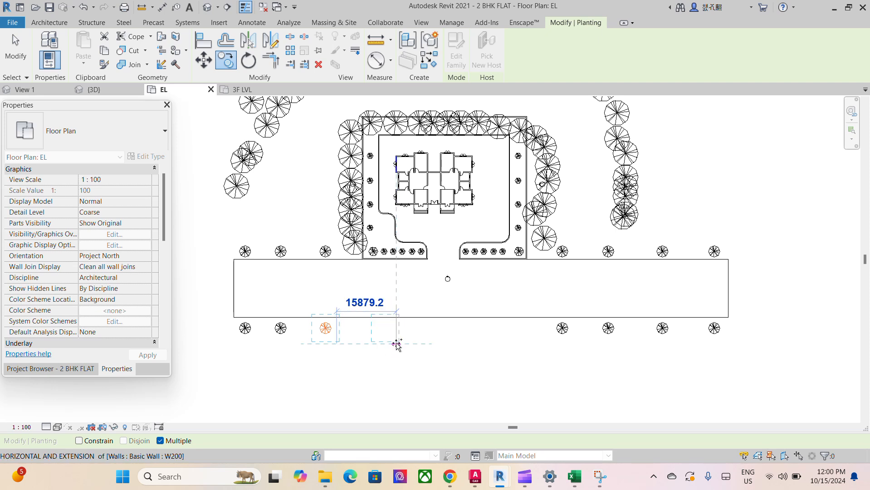
{"action": "left_click", "coordinate": [374, 343]}
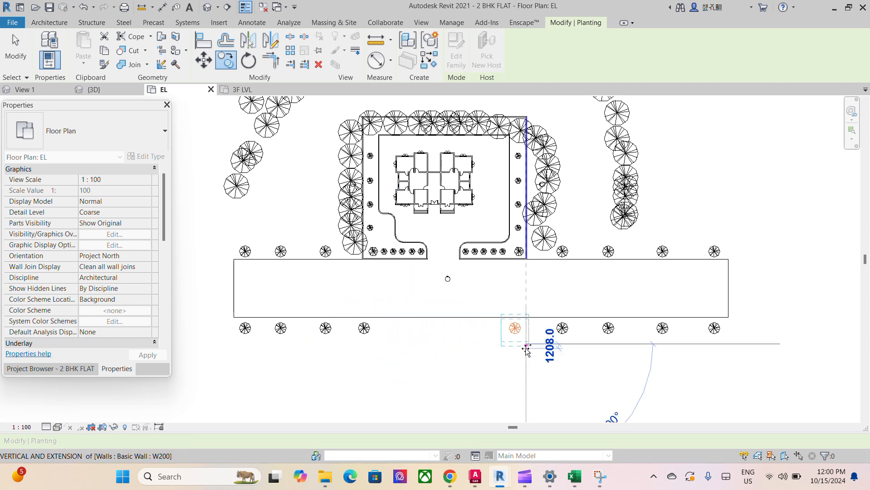
{"action": "left_click", "coordinate": [525, 347]}
{"action": "key", "text": "Escape"}
{"action": "key", "text": "Escape"}
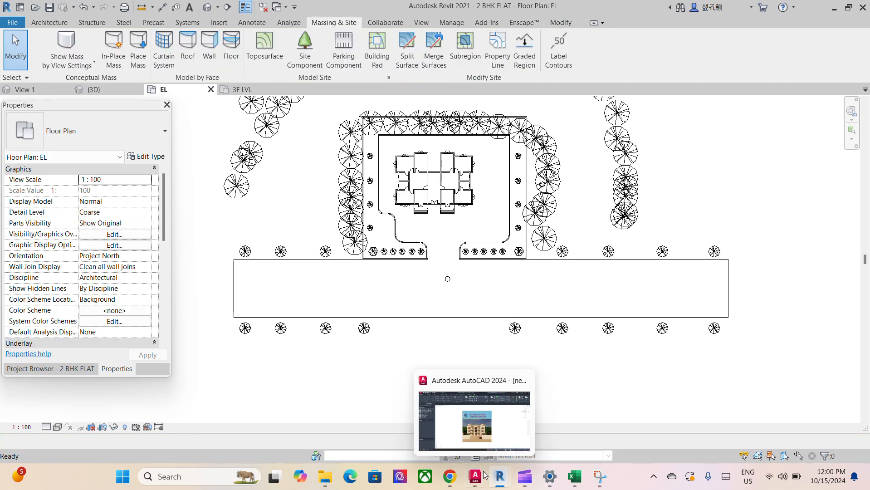
Check the added south-side roadside trees in Enscape and return to the Revit floor plan.
{"action": "mouse_move", "coordinate": [502, 483]}
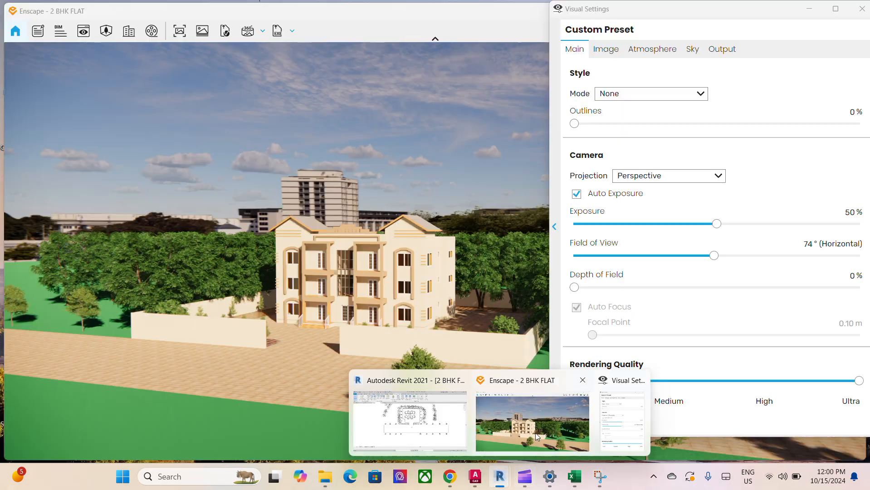
{"action": "left_click", "coordinate": [535, 433]}
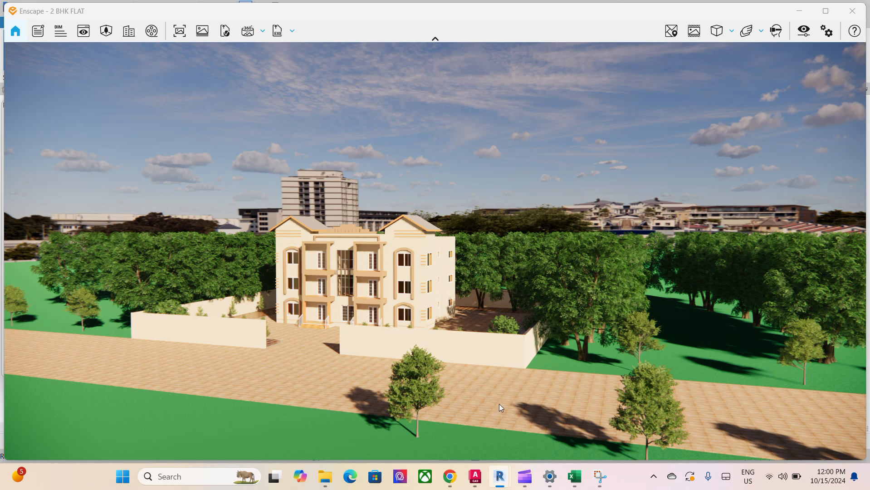
{"action": "mouse_move", "coordinate": [501, 485]}
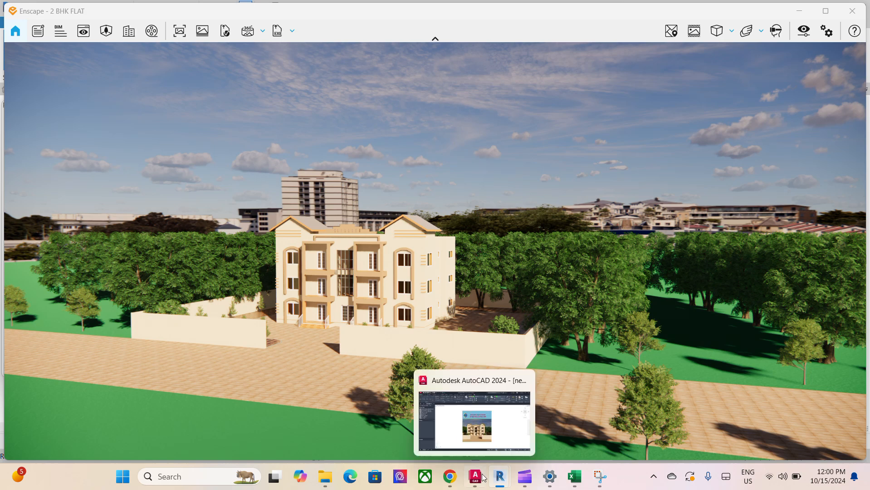
{"action": "left_click", "coordinate": [442, 439]}
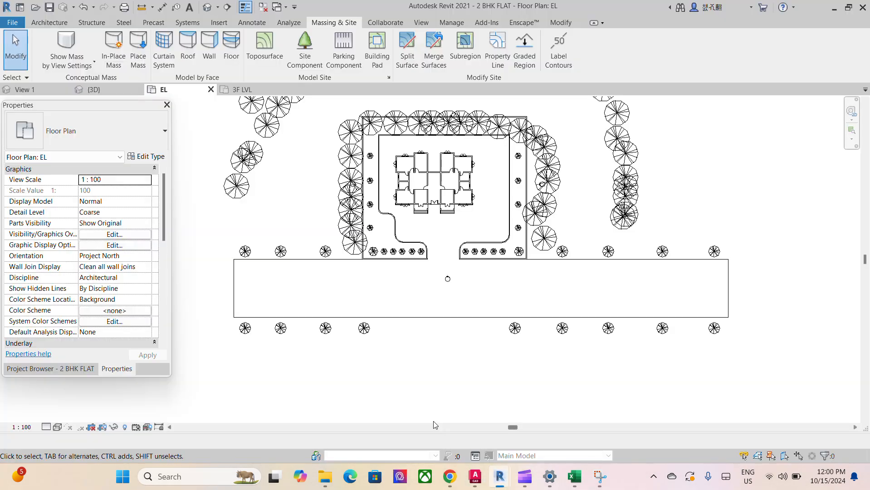
Fill the south-row gap opposite the entrance with two Golden Chain copies, placing the second about 14276 mm east of the first.
{"action": "scroll", "coordinate": [351, 335], "scroll_direction": "up", "scroll_amount": 2}
{"action": "left_click", "coordinate": [349, 334]}
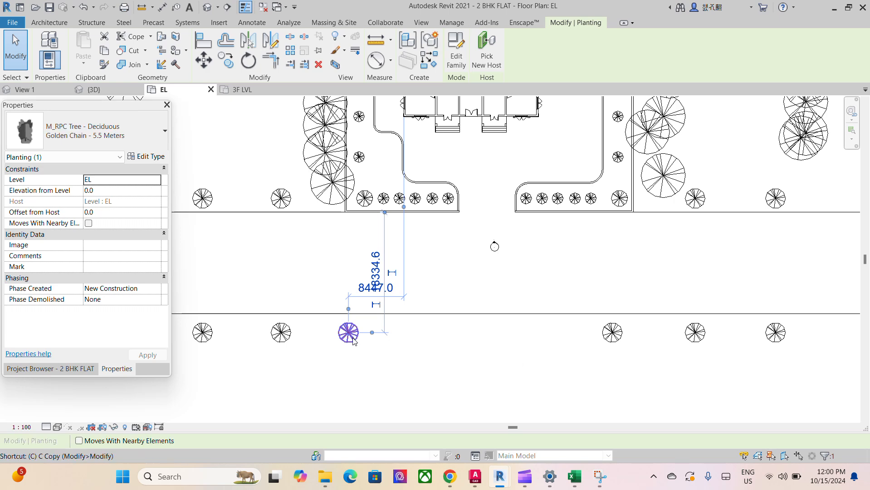
{"action": "key", "text": "c"}
{"action": "key", "text": "o"}
{"action": "left_click", "coordinate": [348, 333]}
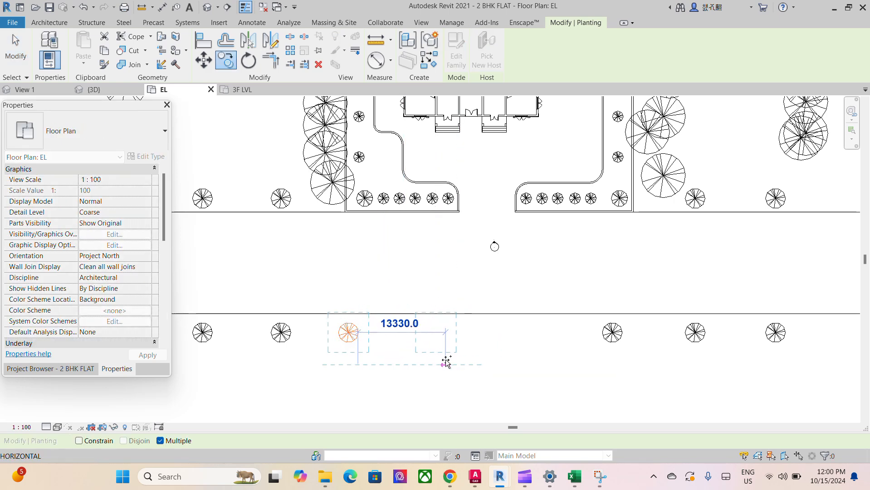
{"action": "left_click", "coordinate": [428, 362]}
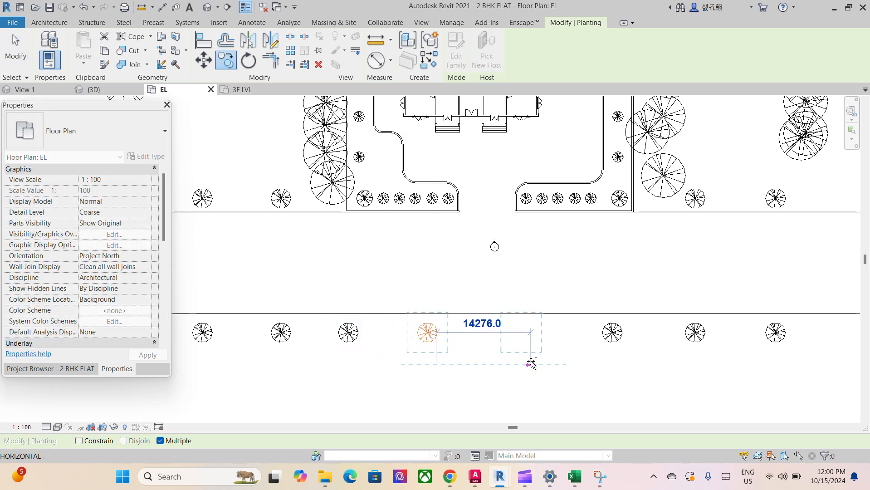
{"action": "left_click", "coordinate": [531, 364]}
{"action": "key", "text": "Escape"}
{"action": "key", "text": "Escape"}
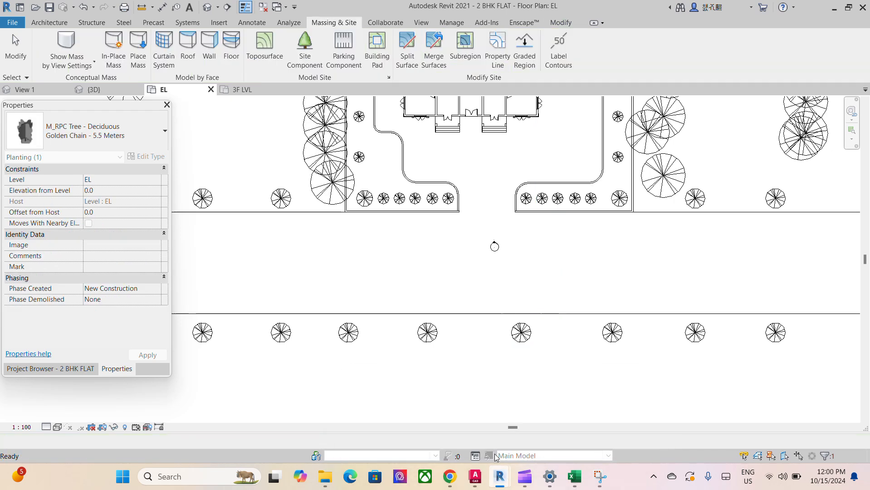
Switch to Enscape and examine the complete roadside planting up close and from a distant overview of the whole site.
{"action": "mouse_move", "coordinate": [498, 475]}
{"action": "left_click", "coordinate": [547, 424]}
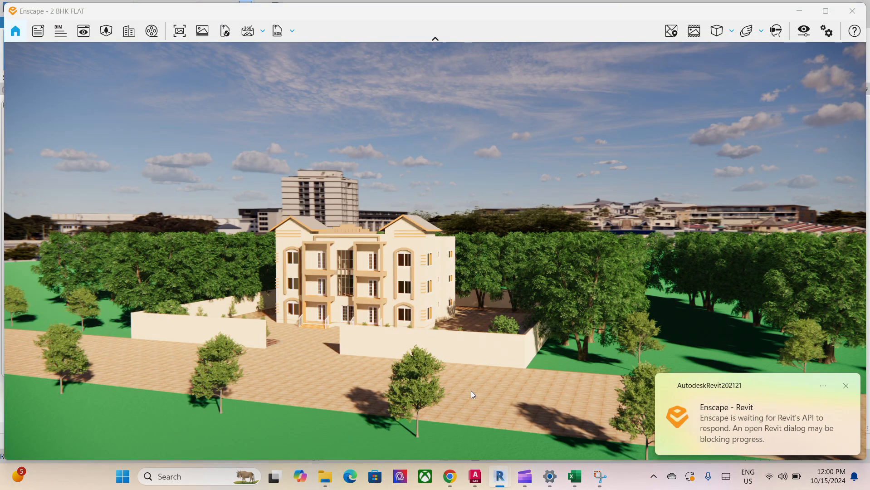
{"action": "scroll", "coordinate": [468, 376], "scroll_direction": "down", "scroll_amount": 1}
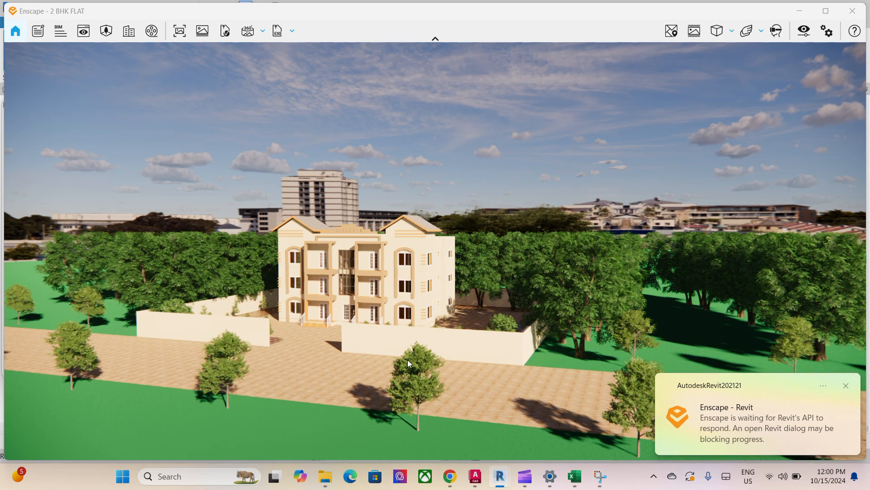
{"action": "scroll", "coordinate": [386, 339], "scroll_direction": "up", "scroll_amount": 1}
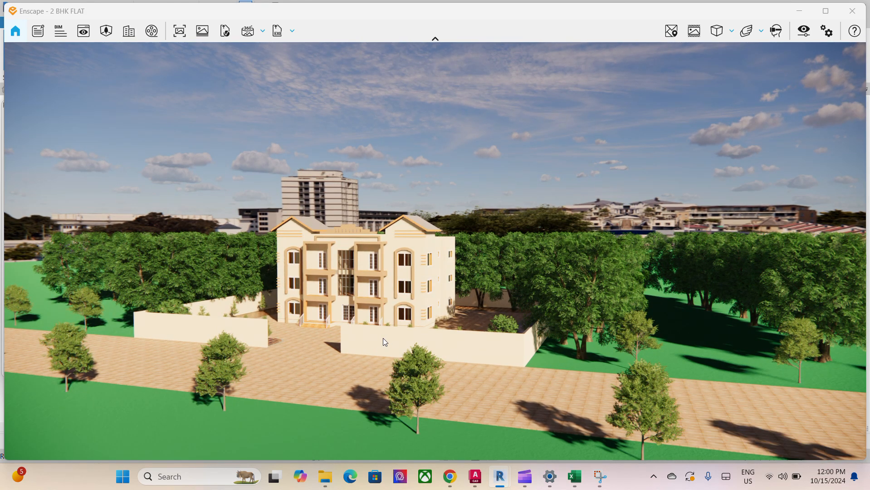
{"action": "scroll", "coordinate": [382, 337], "scroll_direction": "up", "scroll_amount": 5}
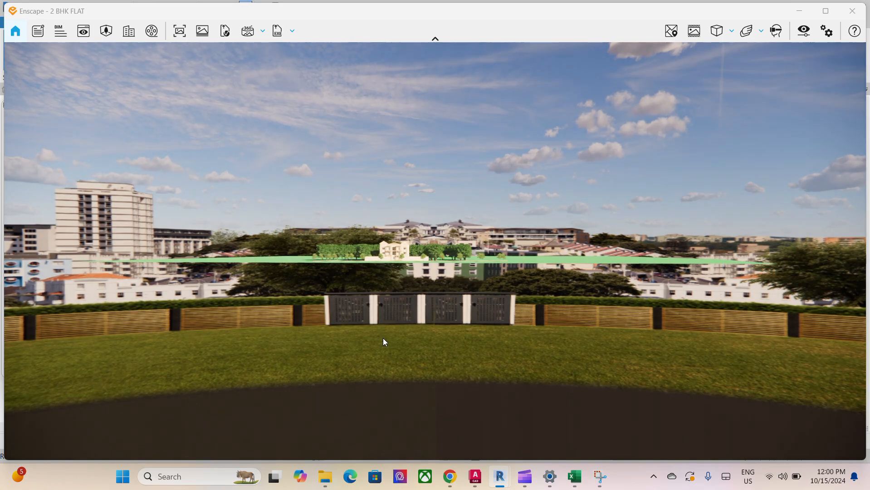
{"action": "scroll", "coordinate": [383, 338], "scroll_direction": "up", "scroll_amount": 5}
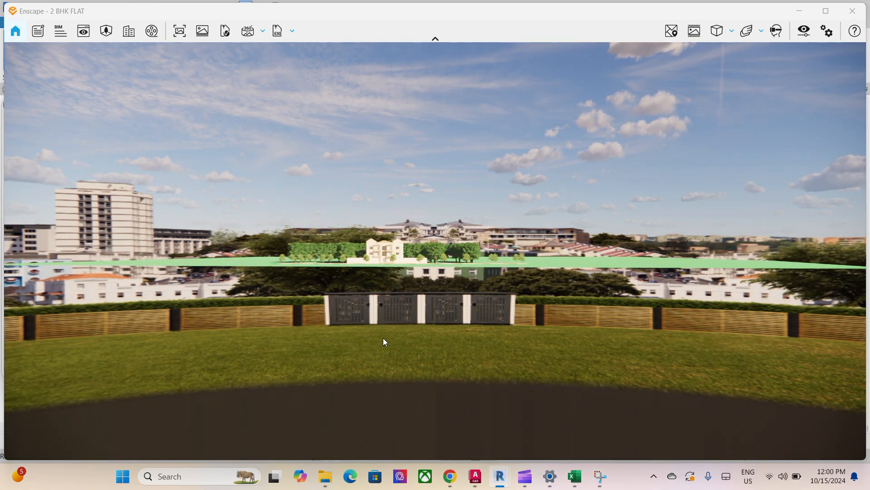
{"action": "scroll", "coordinate": [383, 341], "scroll_direction": "up", "scroll_amount": 5}
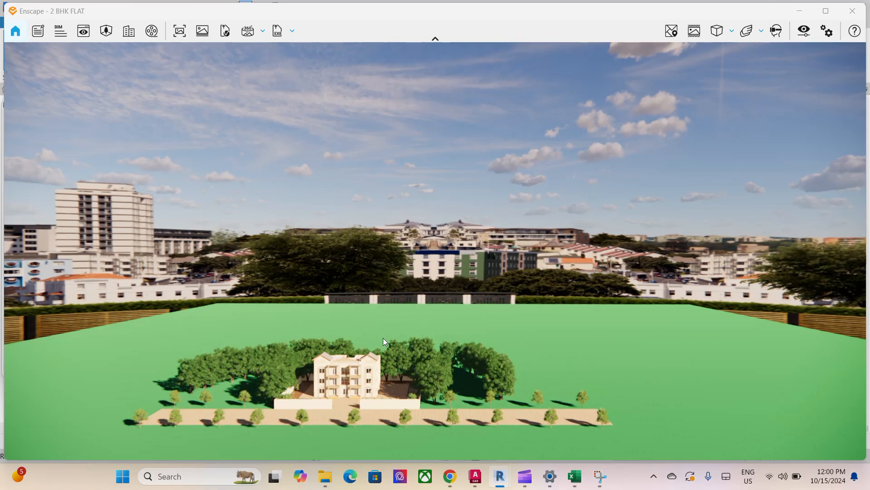
{"action": "key", "text": "q"}
{"action": "scroll", "coordinate": [383, 338], "scroll_direction": "up", "scroll_amount": 5}
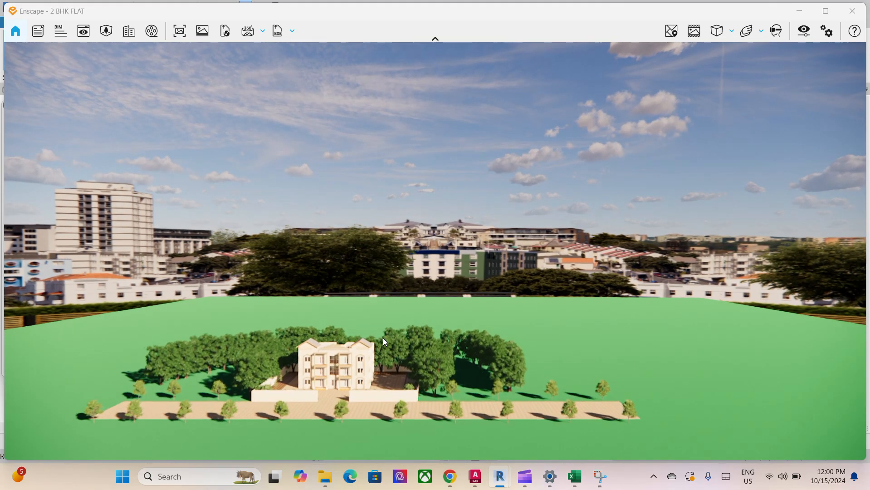
{"action": "scroll", "coordinate": [383, 337], "scroll_direction": "up", "scroll_amount": 2}
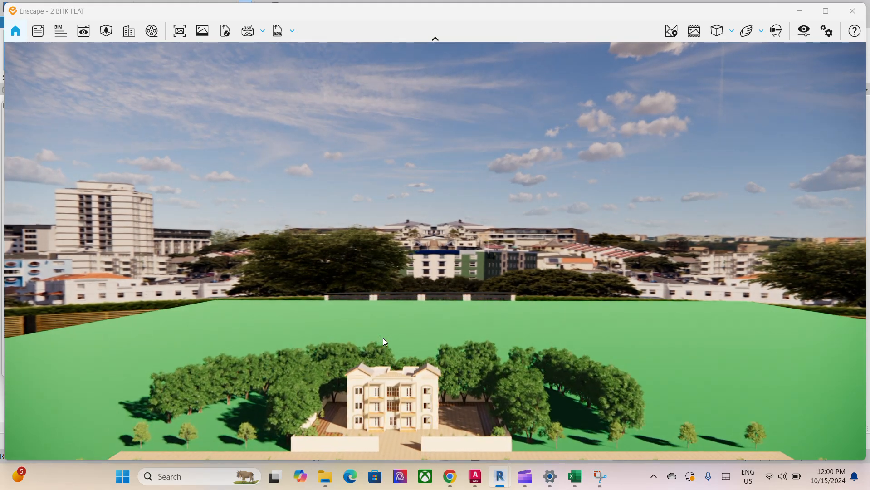
{"action": "key", "text": "q"}
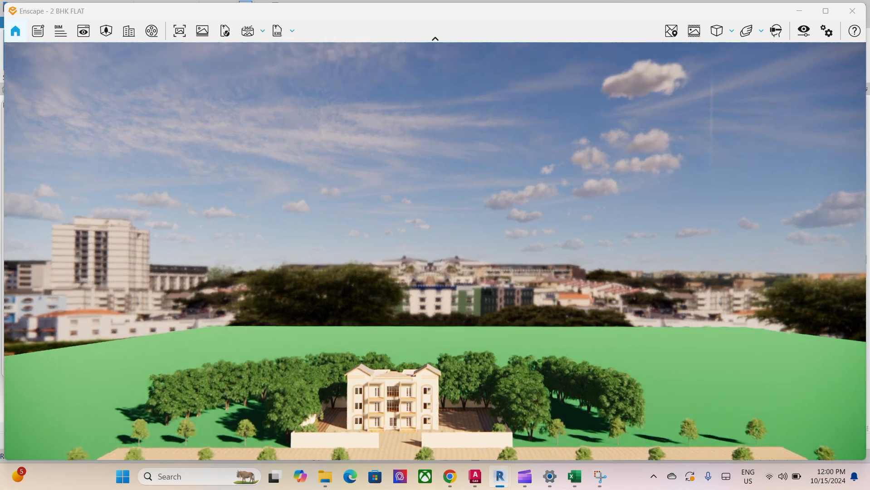
{"action": "scroll", "coordinate": [369, 374], "scroll_direction": "up", "scroll_amount": 4}
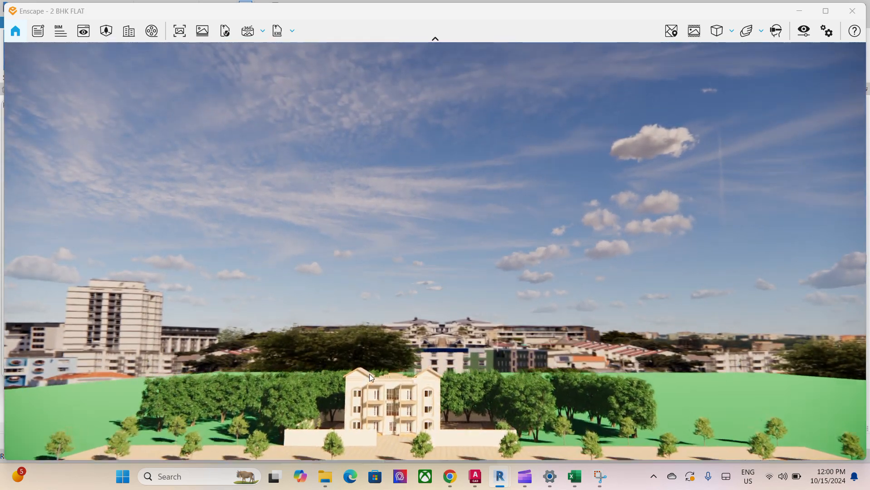
Orbit and approach the building from the front at an angle to inspect it with the surrounding and roadside trees.
{"action": "right_click_drag", "start_coordinate": [369, 377], "coordinate": [354, 406]}
{"action": "scroll", "coordinate": [373, 432], "scroll_direction": "up", "scroll_amount": 3}
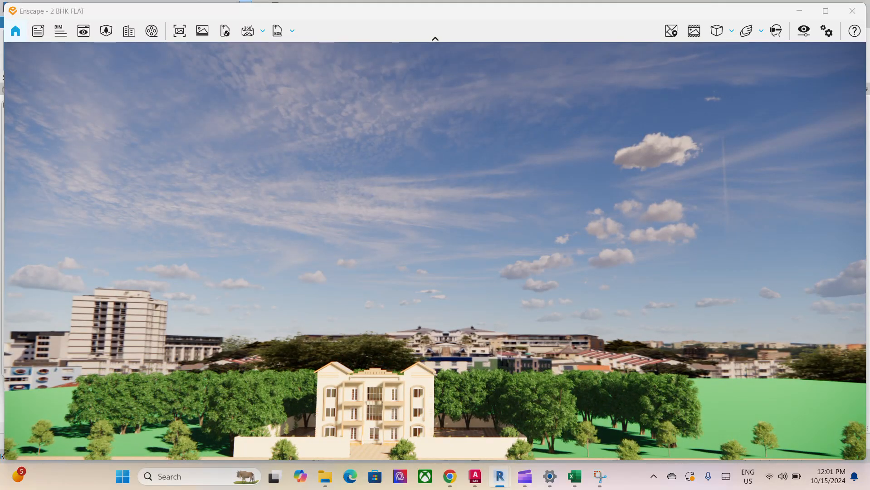
{"action": "left_click_drag", "start_coordinate": [469, 323], "coordinate": [497, 332]}
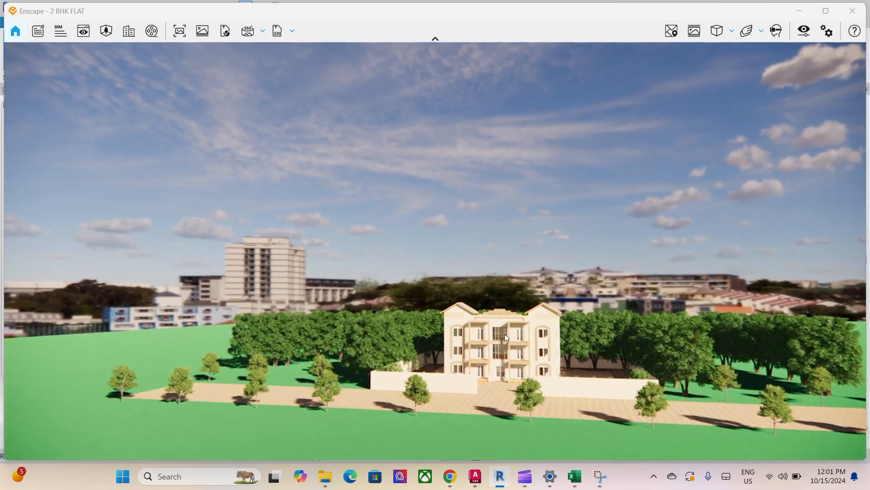
{"action": "scroll", "coordinate": [559, 339], "scroll_direction": "up", "scroll_amount": 5}
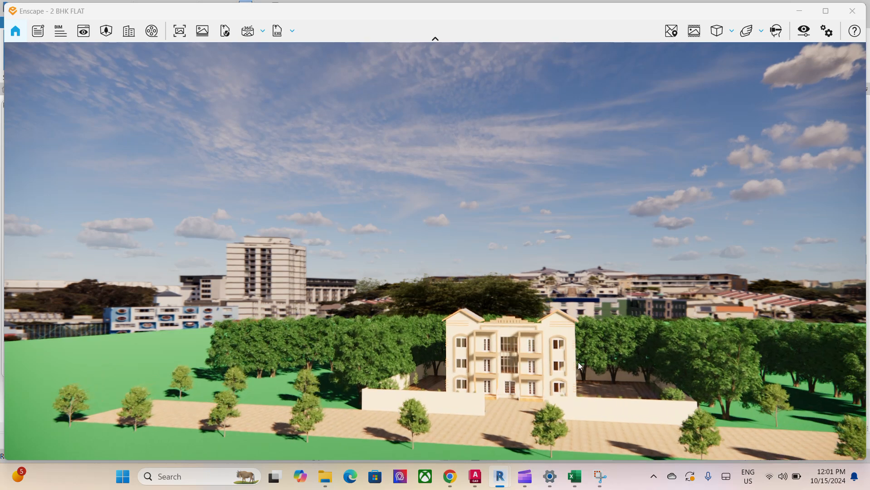
{"action": "scroll", "coordinate": [578, 363], "scroll_direction": "up", "scroll_amount": 3}
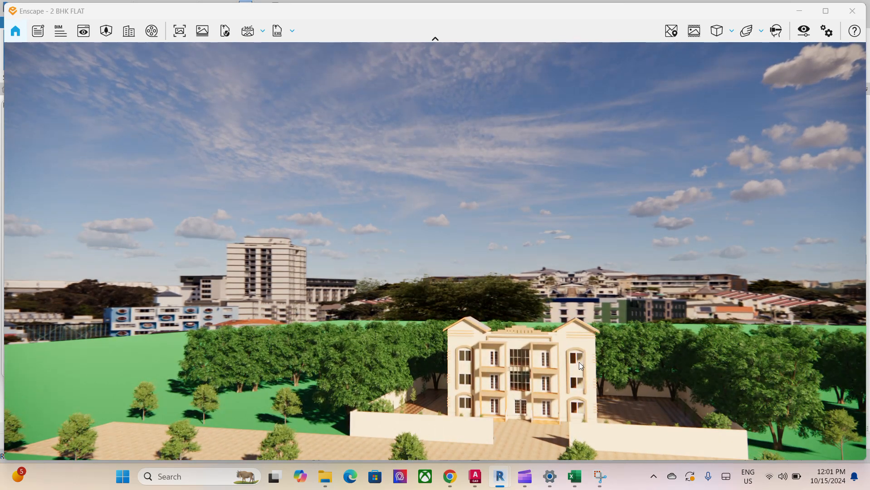
{"action": "right_click_drag", "start_coordinate": [580, 361], "coordinate": [522, 340]}
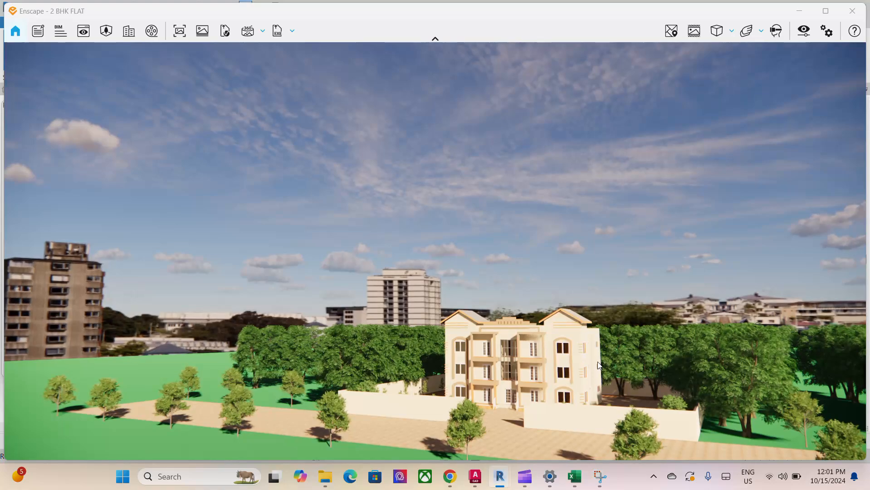
{"action": "scroll", "coordinate": [599, 365], "scroll_direction": "up", "scroll_amount": 2}
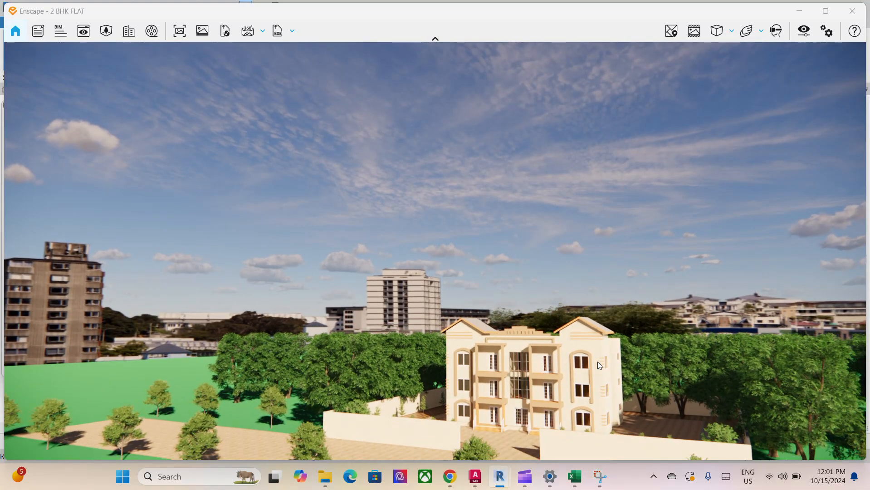
Approach the building and turn the Enscape camera to frame its front elevation squarely behind the boundary wall.
{"action": "scroll", "coordinate": [597, 362], "scroll_direction": "up", "scroll_amount": 3}
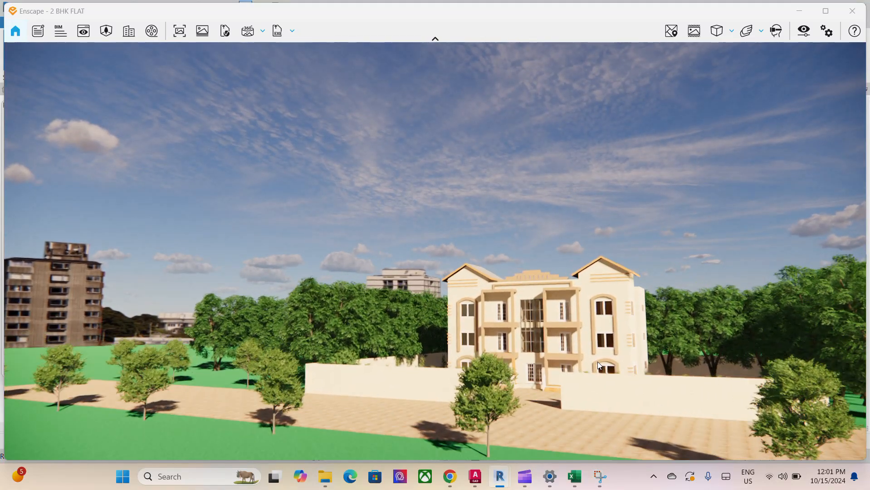
{"action": "scroll", "coordinate": [597, 362], "scroll_direction": "up", "scroll_amount": 2}
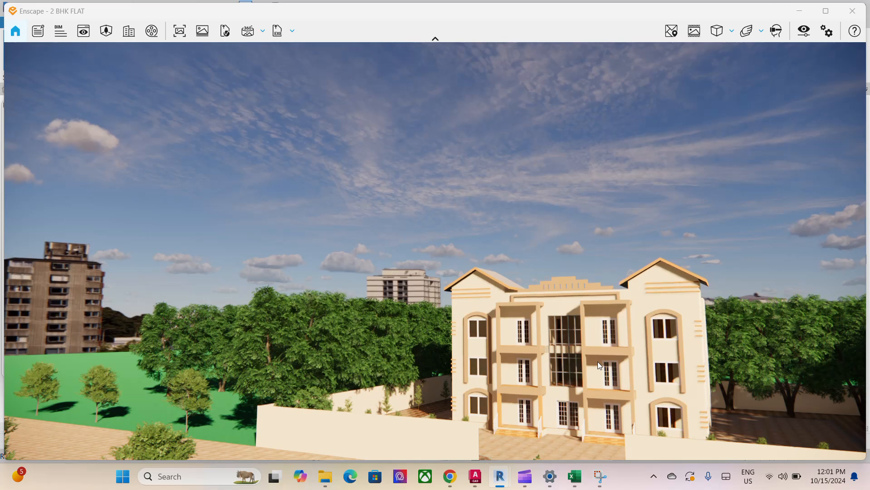
{"action": "right_click_drag", "start_coordinate": [588, 329], "coordinate": [594, 328]}
{"action": "mouse_move", "coordinate": [587, 328]}
{"action": "left_mouse_down"}
{"action": "mouse_move", "coordinate": [617, 305]}
{"action": "mouse_move", "coordinate": [628, 317]}
{"action": "mouse_move", "coordinate": [601, 328]}
{"action": "left_mouse_up"}
{"action": "right_click_drag", "start_coordinate": [600, 327], "coordinate": [647, 332]}
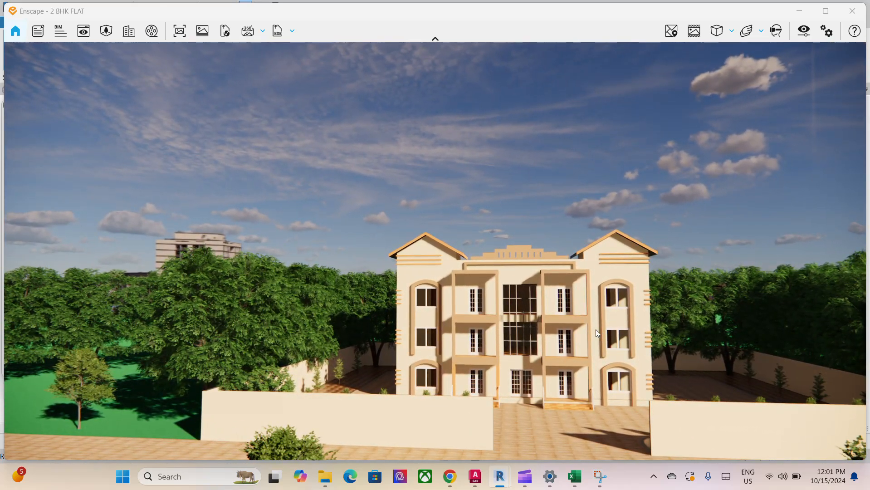
{"action": "left_click_drag", "start_coordinate": [587, 333], "coordinate": [633, 338]}
{"action": "scroll", "coordinate": [585, 333], "scroll_direction": "up", "scroll_amount": 5}
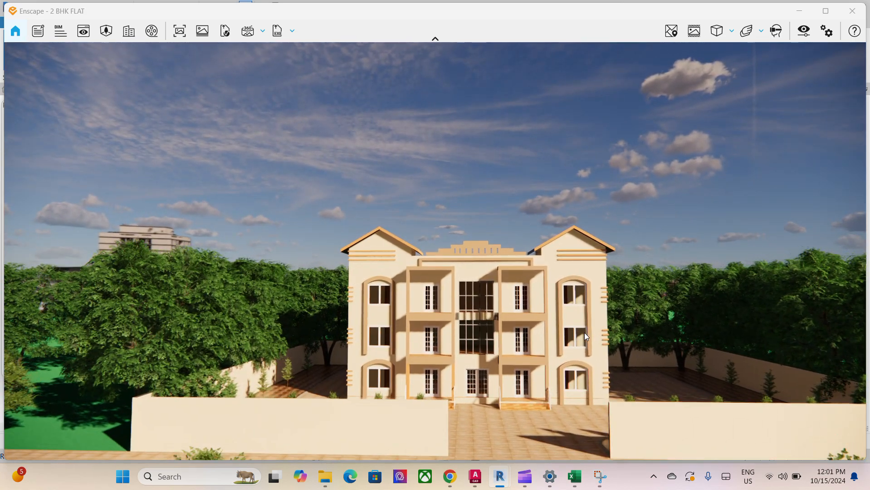
{"action": "mouse_move", "coordinate": [584, 332]}
{"action": "right_mouse_down"}
{"action": "mouse_move", "coordinate": [584, 313]}
{"action": "mouse_move", "coordinate": [576, 333]}
{"action": "right_mouse_up"}
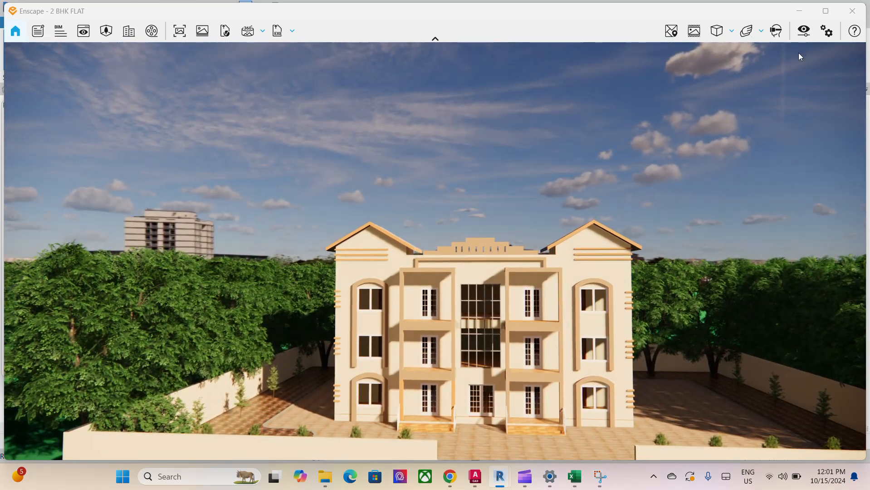
Set the rendered image file format to JPEG Image (*.jpg) in the visual output settings.
{"action": "left_click", "coordinate": [804, 31]}
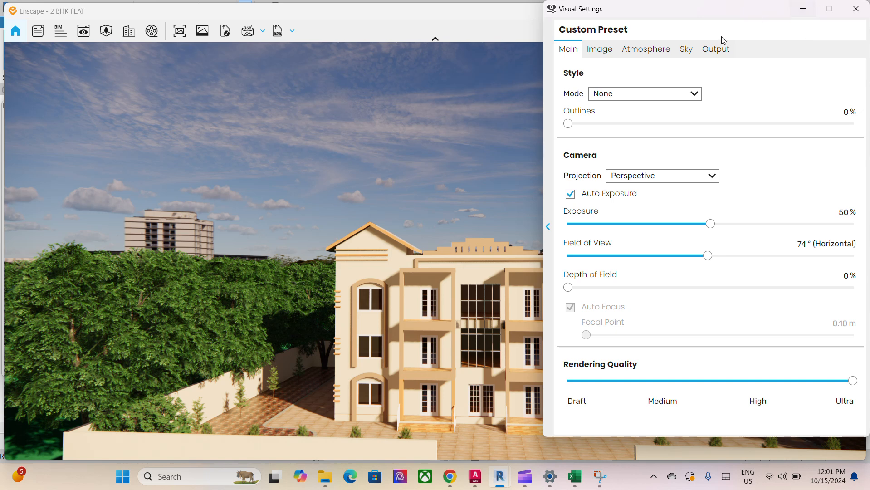
{"action": "left_click", "coordinate": [599, 50]}
{"action": "left_click", "coordinate": [579, 51]}
{"action": "left_click", "coordinate": [715, 50]}
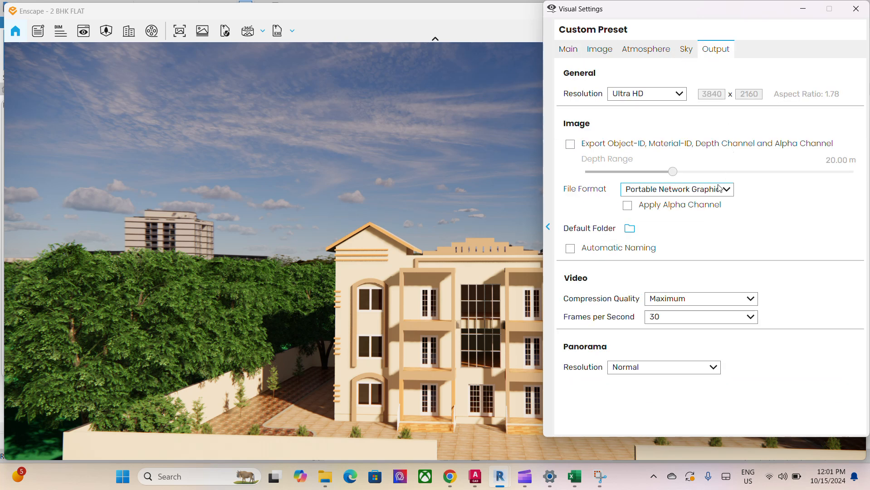
{"action": "left_click", "coordinate": [706, 195]}
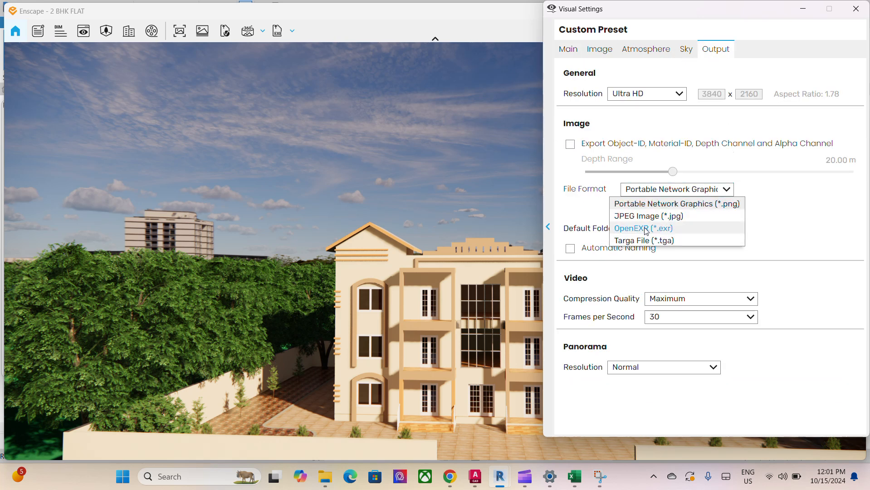
{"action": "left_click", "coordinate": [646, 221]}
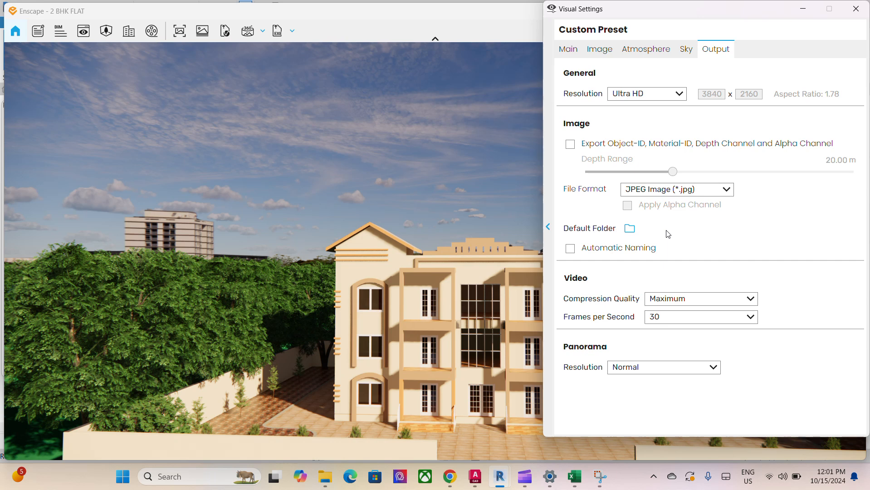
{"action": "mouse_move", "coordinate": [668, 146]}
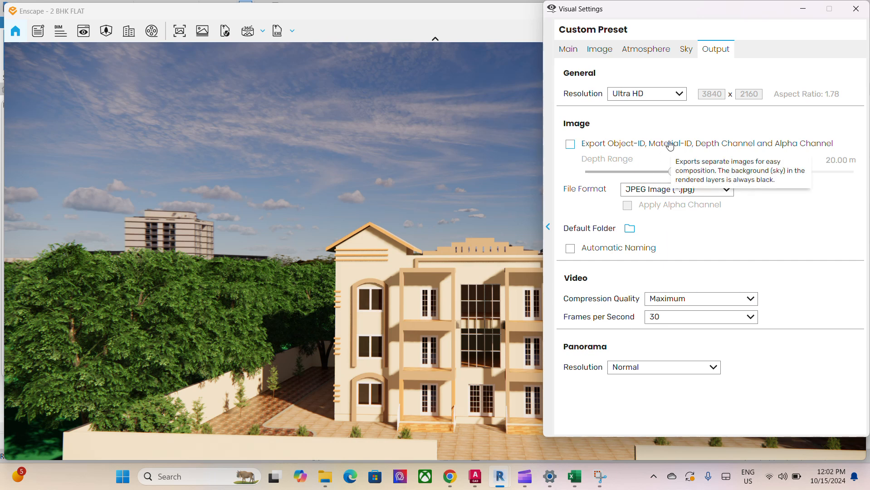
Set the outlines to 5% and the camera to Two-Point projection with a 69° horizontal field of view.
{"action": "left_click", "coordinate": [564, 50]}
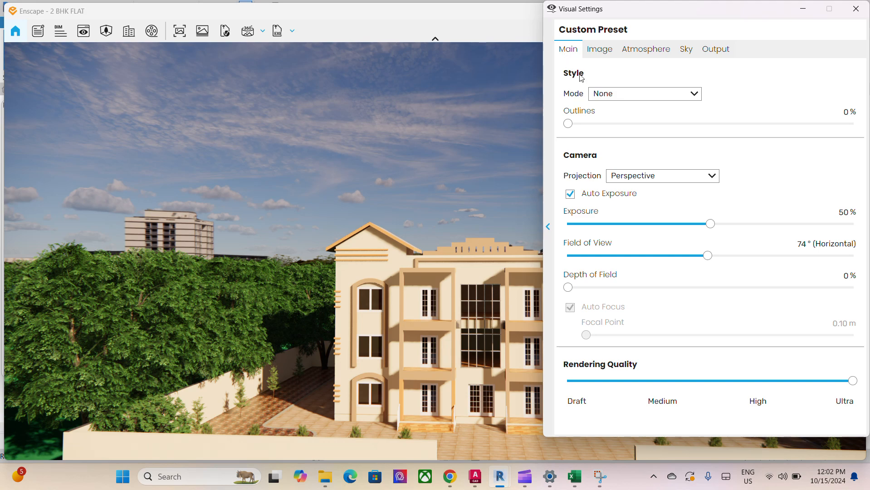
{"action": "mouse_move", "coordinate": [598, 125]}
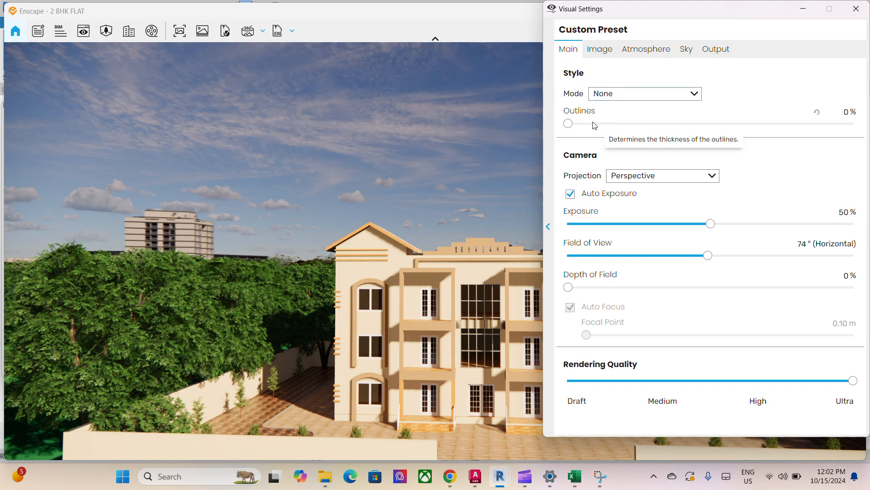
{"action": "left_click_drag", "start_coordinate": [572, 123], "coordinate": [585, 128]}
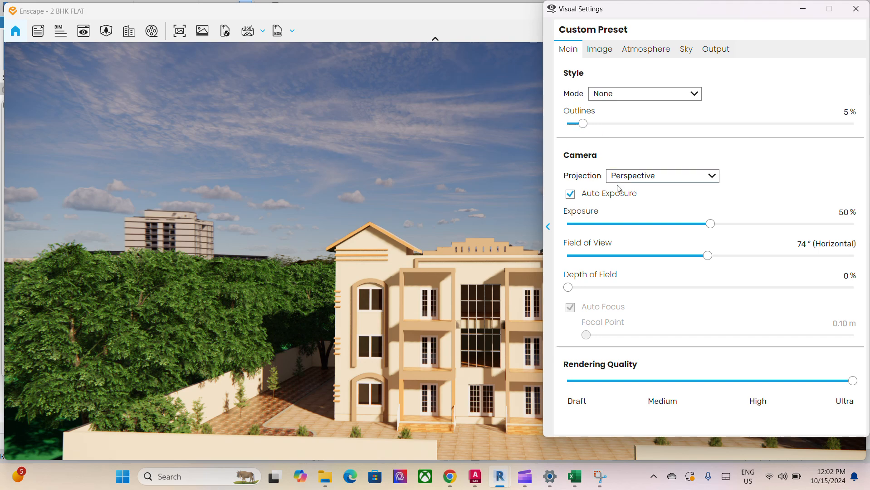
{"action": "left_click", "coordinate": [706, 180]}
{"action": "left_click", "coordinate": [649, 201]}
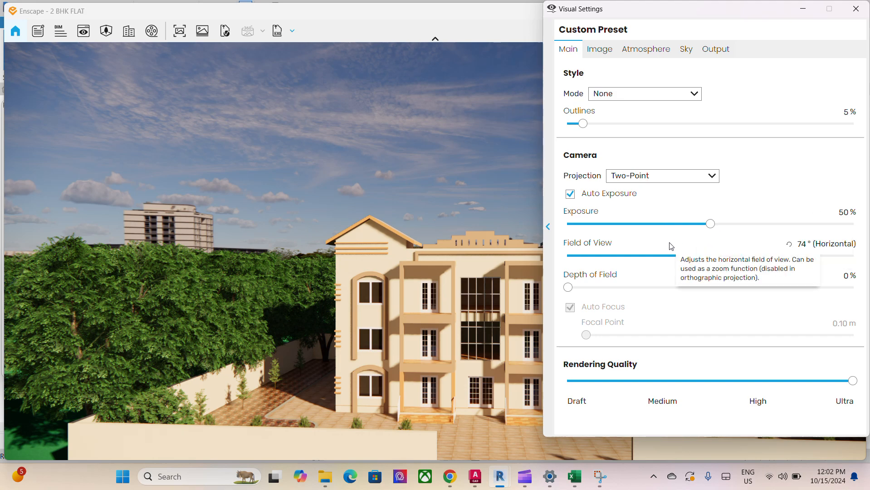
{"action": "mouse_move", "coordinate": [708, 257]}
{"action": "left_mouse_down"}
{"action": "mouse_move", "coordinate": [691, 257]}
{"action": "mouse_move", "coordinate": [698, 258]}
{"action": "left_mouse_up"}
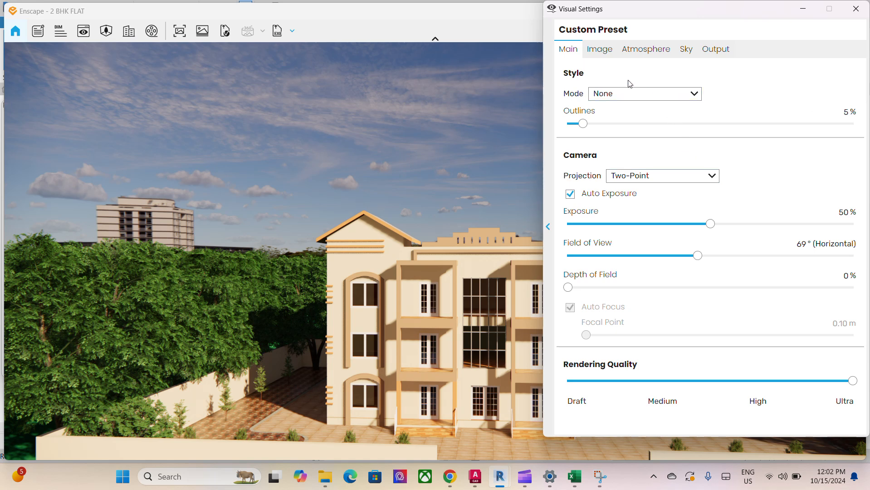
Adjust the image to highlights -14%, shadows -82%, saturation 91% and color temperature 6,595 K, with lens flare 0% and bloom 7%.
{"action": "left_click", "coordinate": [599, 48]}
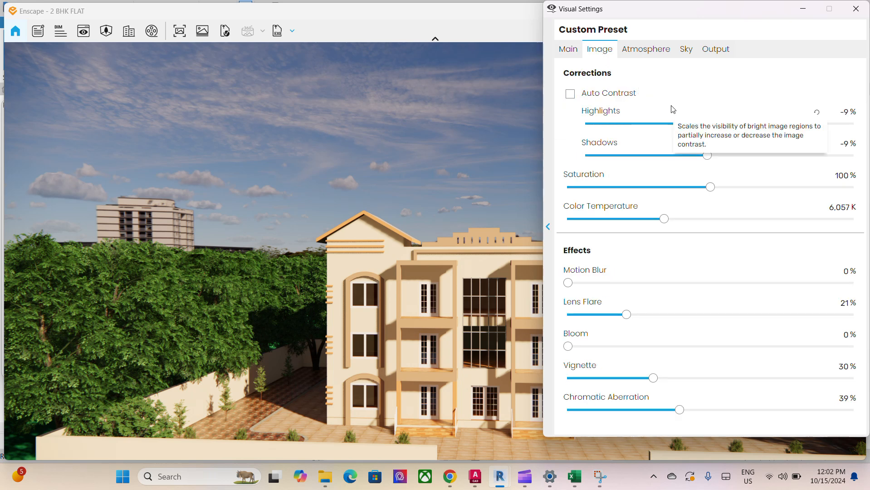
{"action": "left_click", "coordinate": [705, 124]}
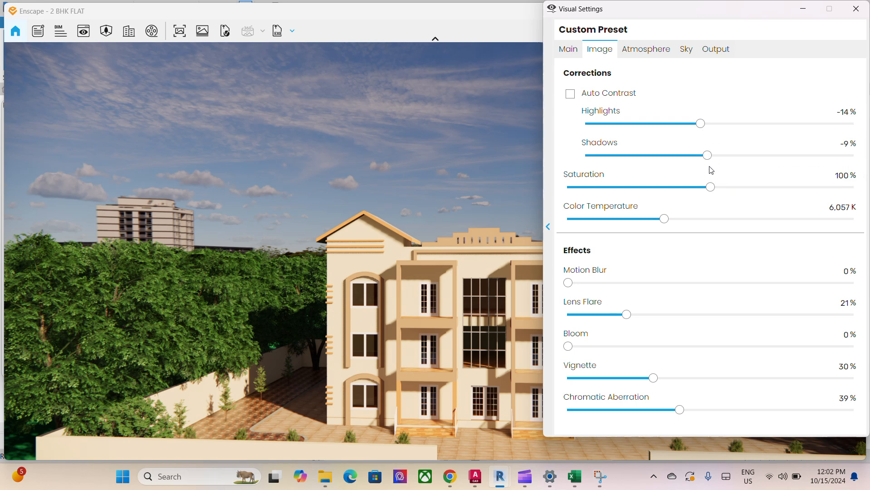
{"action": "left_click_drag", "start_coordinate": [708, 155], "coordinate": [609, 157]}
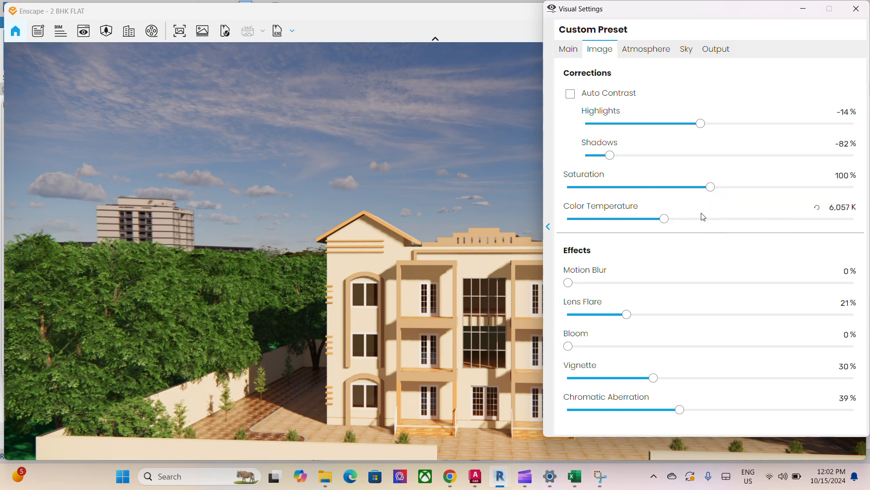
{"action": "left_click_drag", "start_coordinate": [710, 188], "coordinate": [698, 189]}
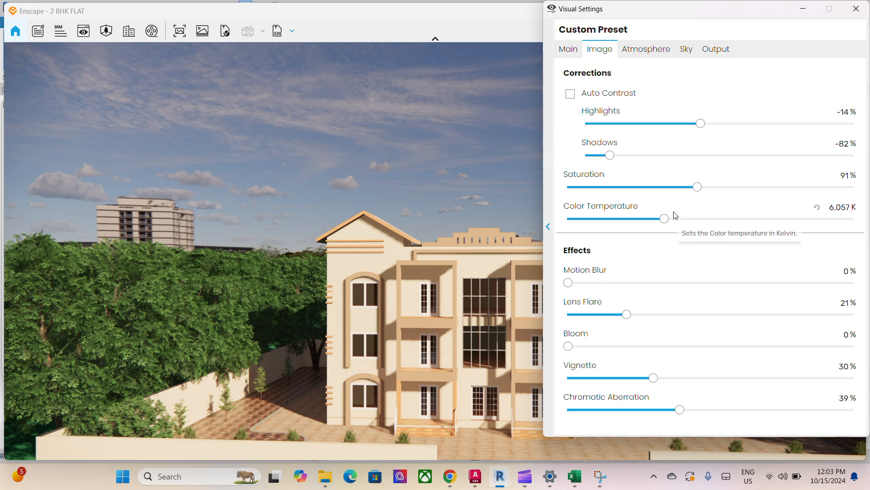
{"action": "left_click_drag", "start_coordinate": [664, 219], "coordinate": [677, 224]}
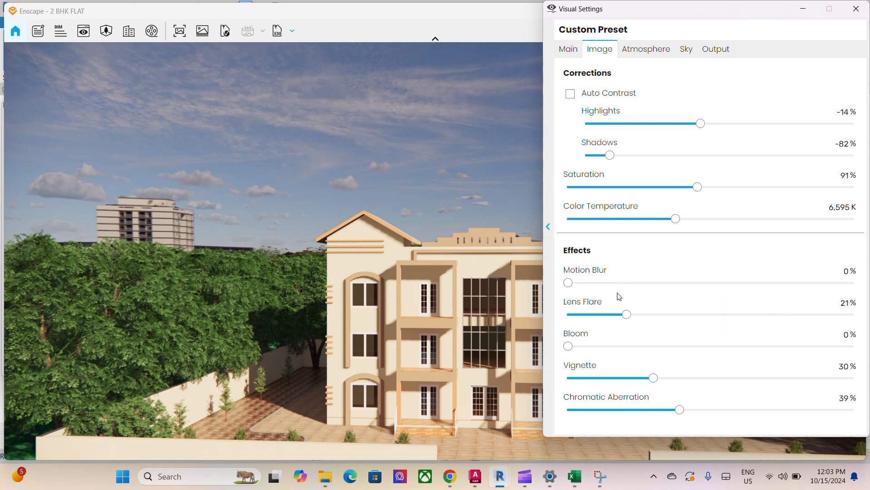
{"action": "left_click_drag", "start_coordinate": [626, 315], "coordinate": [567, 316]}
{"action": "left_click_drag", "start_coordinate": [569, 346], "coordinate": [584, 346]}
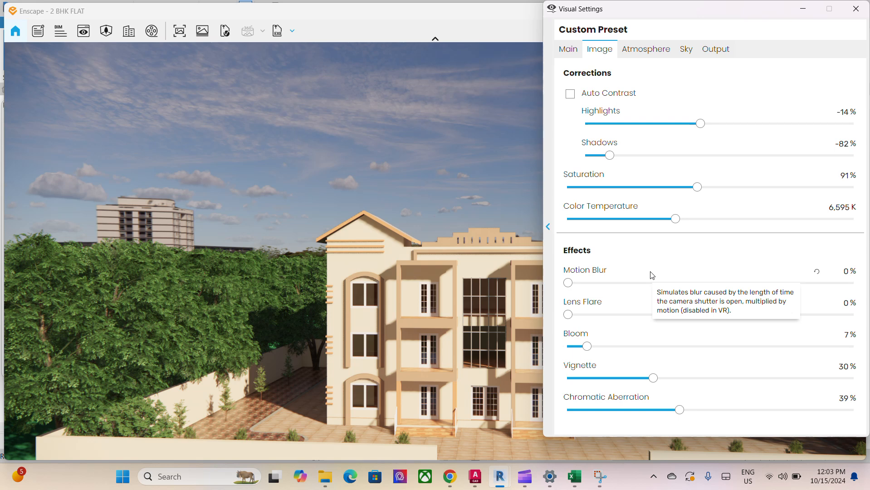
Set the atmosphere's fog height to 133 m and fog intensity to 1%.
{"action": "left_click", "coordinate": [648, 58]}
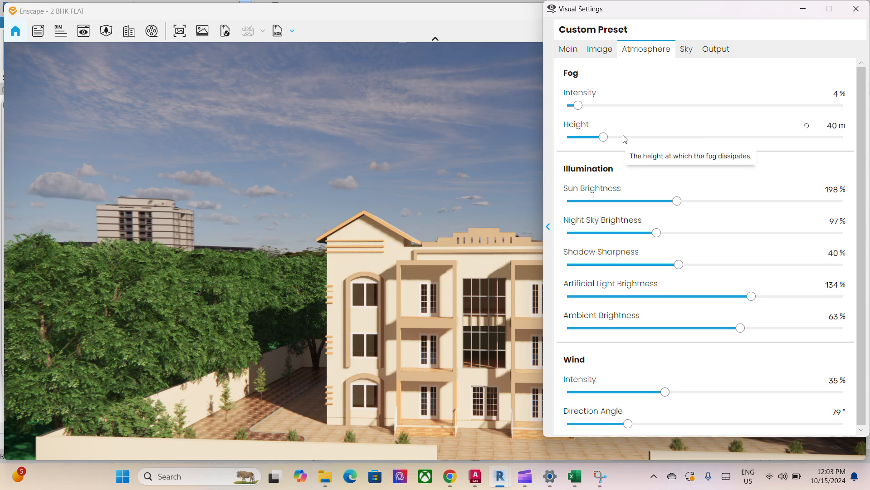
{"action": "left_click_drag", "start_coordinate": [605, 138], "coordinate": [691, 160]}
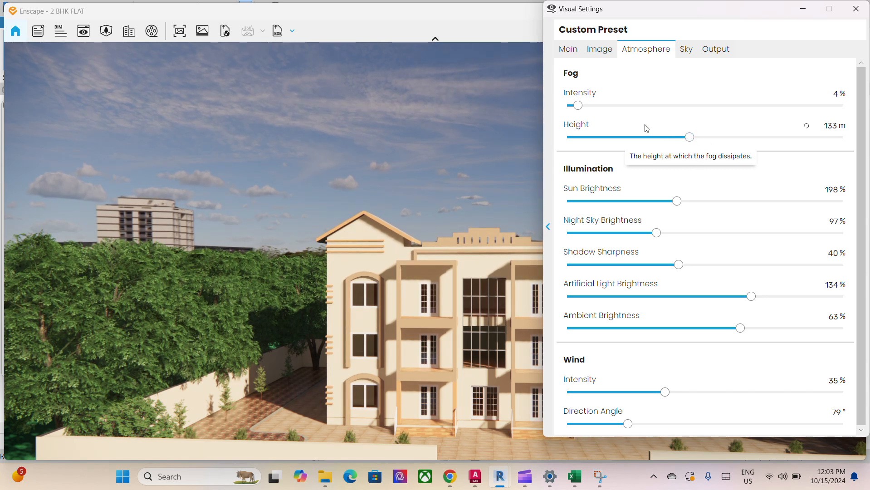
{"action": "left_click", "coordinate": [578, 108]}
{"action": "left_click_drag", "start_coordinate": [577, 109], "coordinate": [569, 109]}
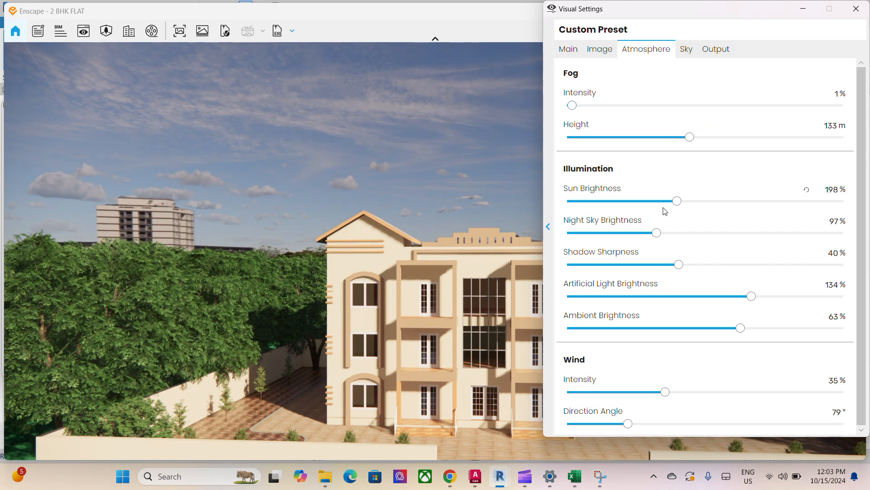
Set the illumination to sun brightness 65%, night sky brightness 100%, shadow sharpness 14% and artificial light brightness 151%.
{"action": "left_click_drag", "start_coordinate": [678, 202], "coordinate": [603, 202]}
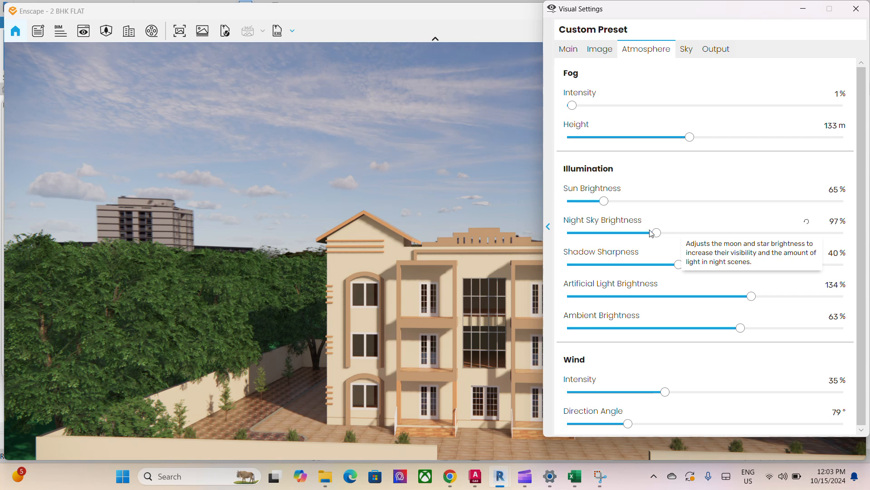
{"action": "left_click_drag", "start_coordinate": [657, 232], "coordinate": [660, 233]}
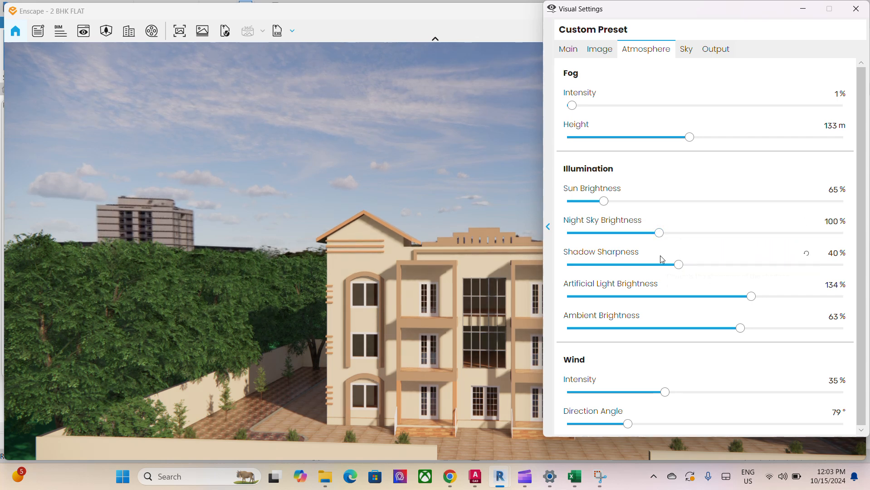
{"action": "left_click_drag", "start_coordinate": [679, 266], "coordinate": [606, 261]}
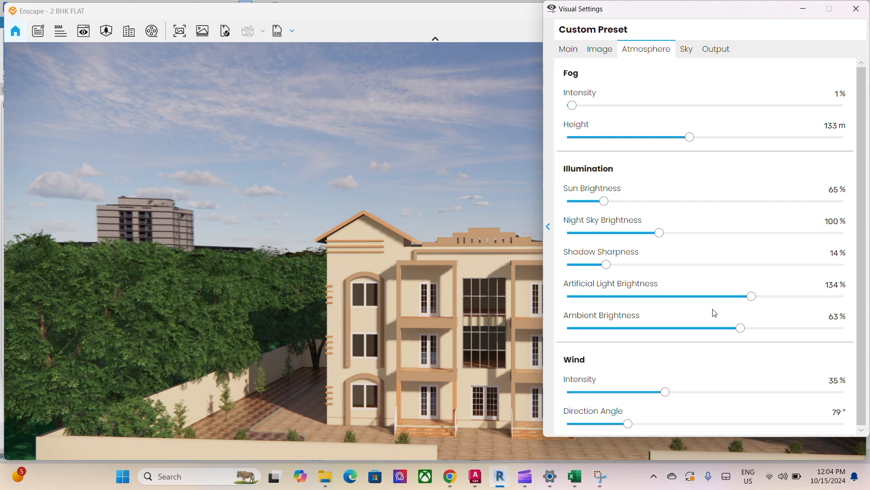
{"action": "left_click_drag", "start_coordinate": [754, 304], "coordinate": [777, 303]}
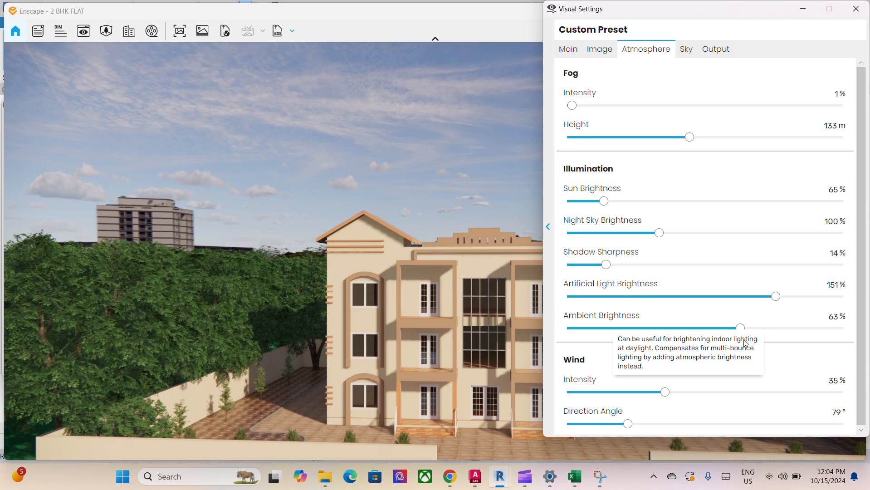
Set the wind intensity to 25% with a 0° direction angle, and minimize the visual settings window.
{"action": "left_click_drag", "start_coordinate": [665, 392], "coordinate": [636, 392]}
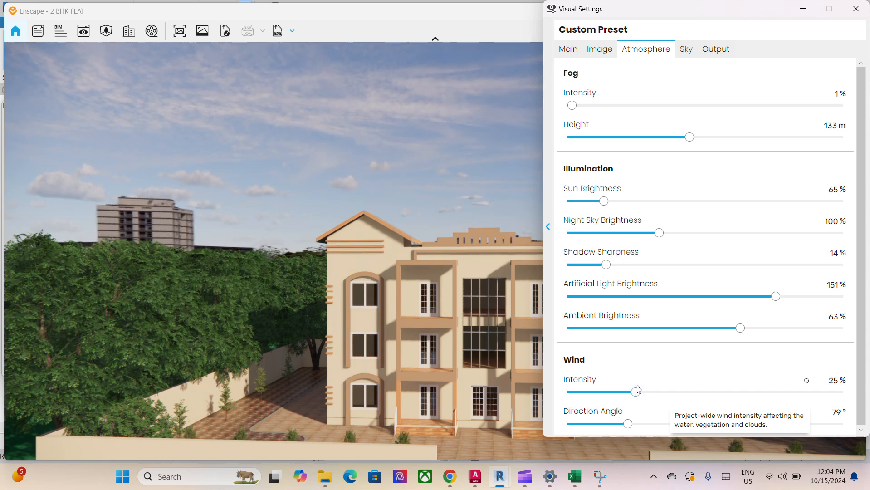
{"action": "left_click_drag", "start_coordinate": [628, 423], "coordinate": [564, 424]}
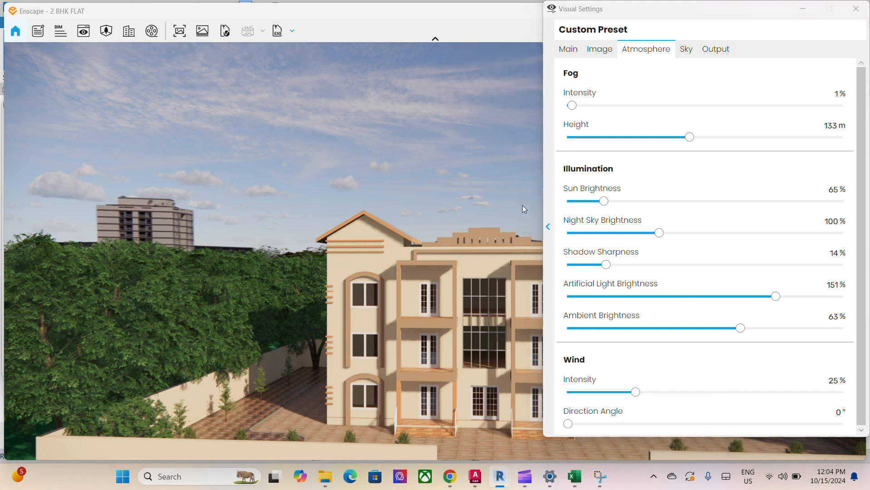
{"action": "left_click", "coordinate": [803, 9]}
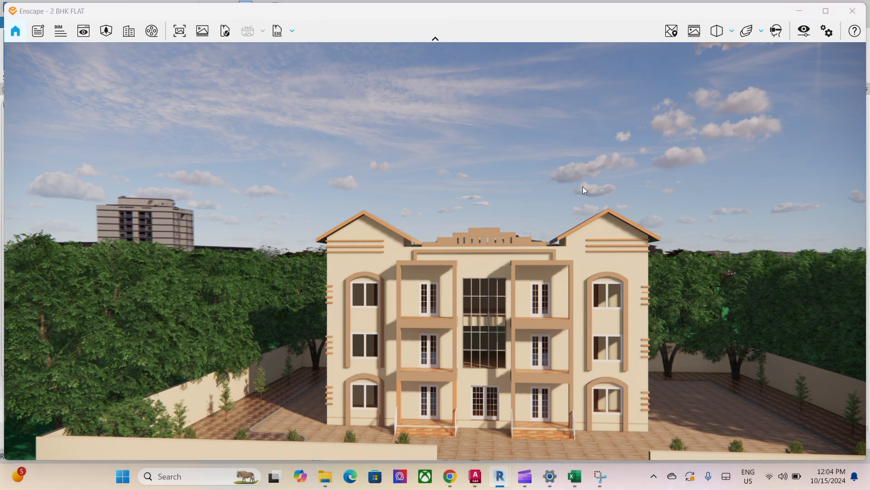
Examine the building and site under the adjusted visual settings from an angle, from above the roof and from ground level outside the wall.
{"action": "scroll", "coordinate": [522, 236], "scroll_direction": "down", "scroll_amount": 2}
{"action": "right_click_drag", "start_coordinate": [549, 259], "coordinate": [494, 279]}
{"action": "right_click_drag", "start_coordinate": [591, 297], "coordinate": [571, 297]}
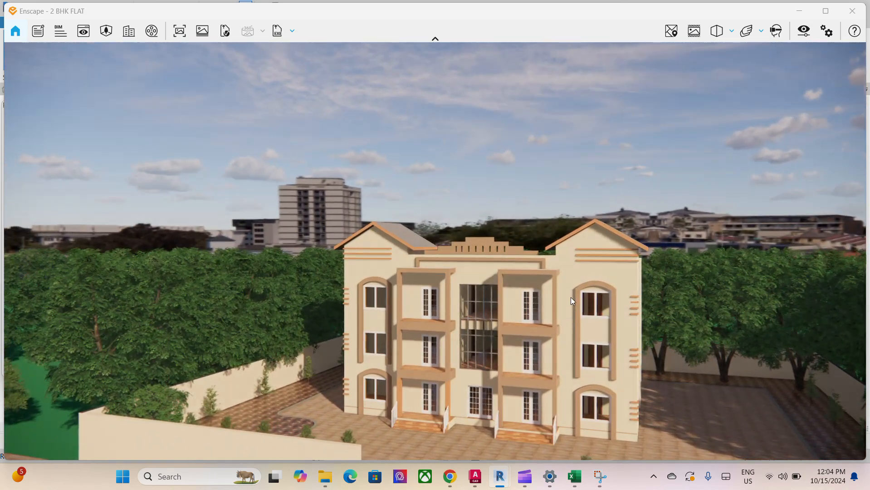
{"action": "scroll", "coordinate": [571, 297], "scroll_direction": "up", "scroll_amount": 1}
{"action": "key", "text": "e"}
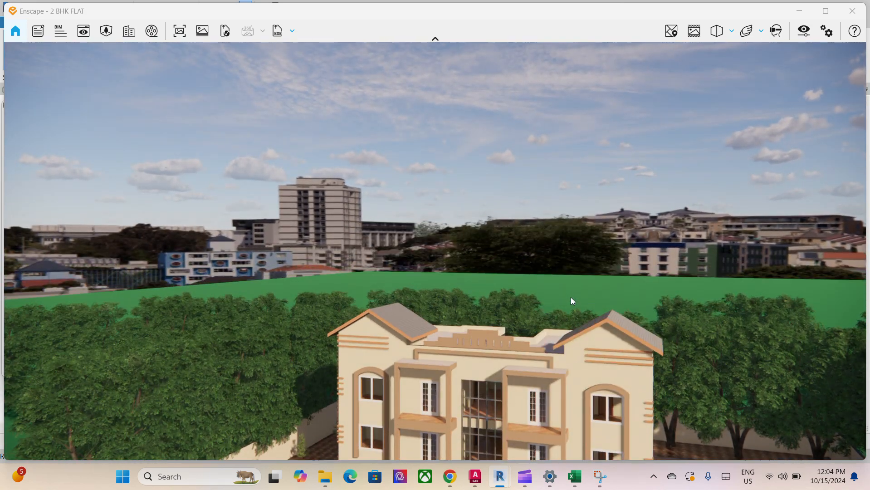
{"action": "key", "text": "q"}
{"action": "key", "text": "e"}
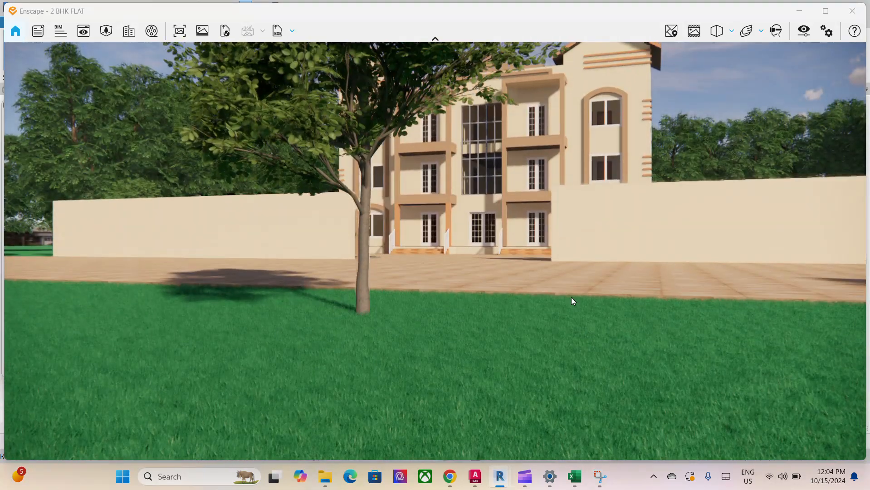
{"action": "scroll", "coordinate": [571, 297], "scroll_direction": "up", "scroll_amount": 1}
{"action": "key", "text": "w"}
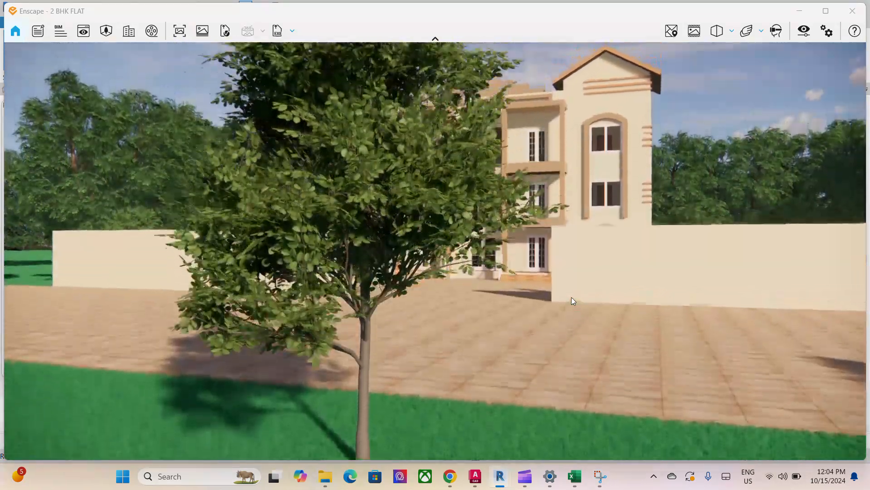
Move the camera past the foreground tree and frame the building's front facade at an angle through the boundary wall's entrance gap.
{"action": "key", "text": "e"}
{"action": "key", "text": "w"}
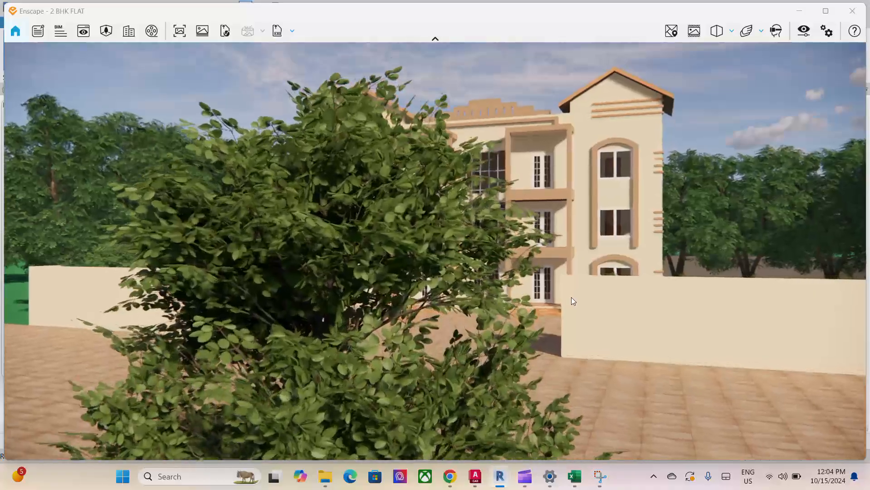
{"action": "key", "text": "w"}
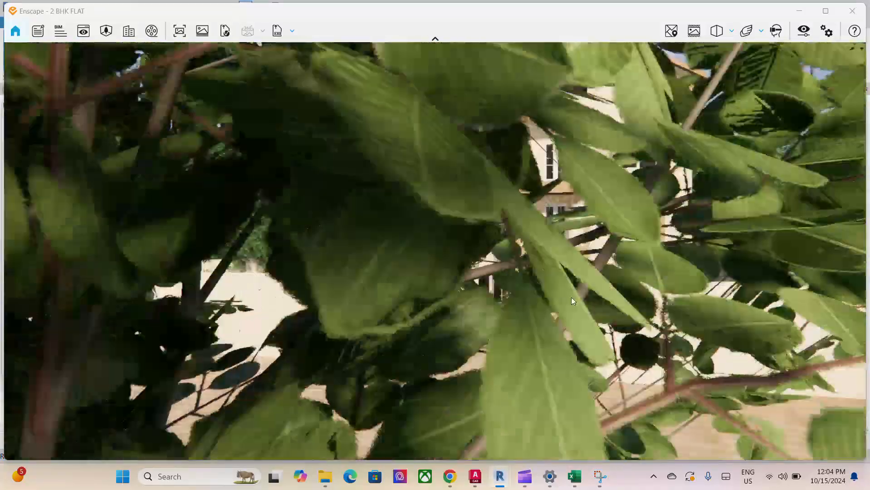
{"action": "key", "text": "w"}
{"action": "key", "text": "d"}
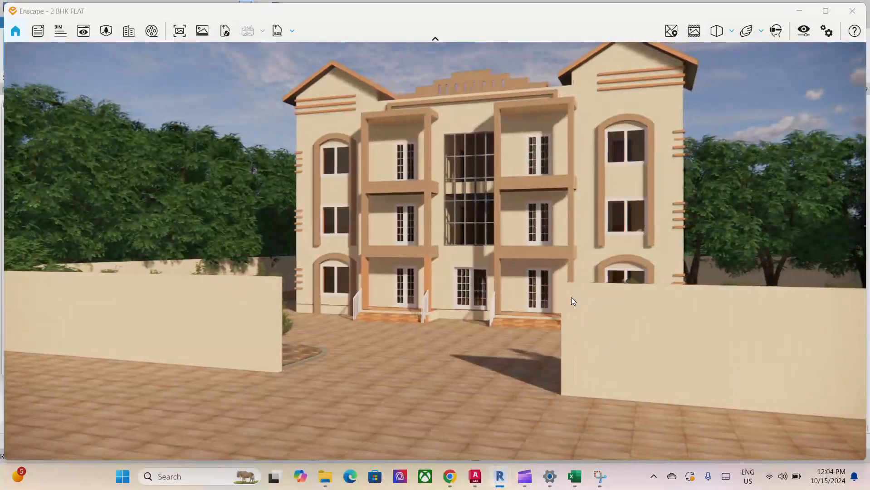
{"action": "key", "text": "d"}
{"action": "right_click_drag", "start_coordinate": [578, 295], "coordinate": [522, 307]}
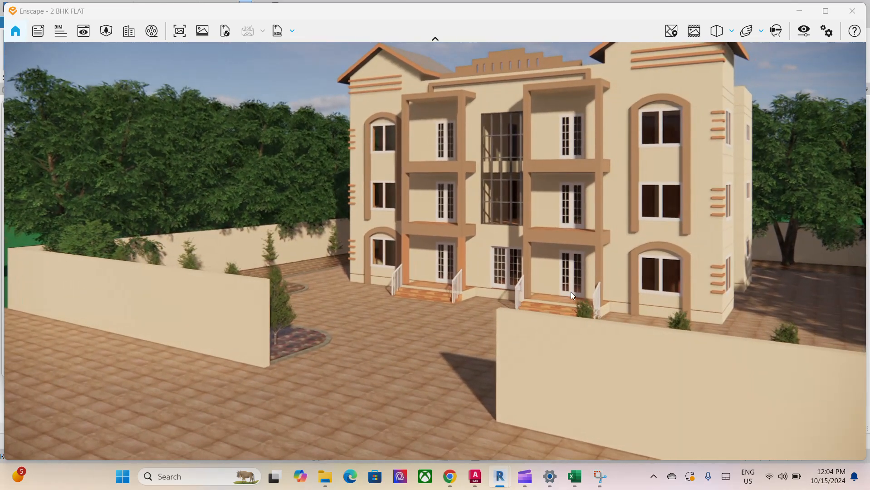
Widen the camera's horizontal field of view to 82° and minimize the visual settings window.
{"action": "left_click", "coordinate": [804, 31]}
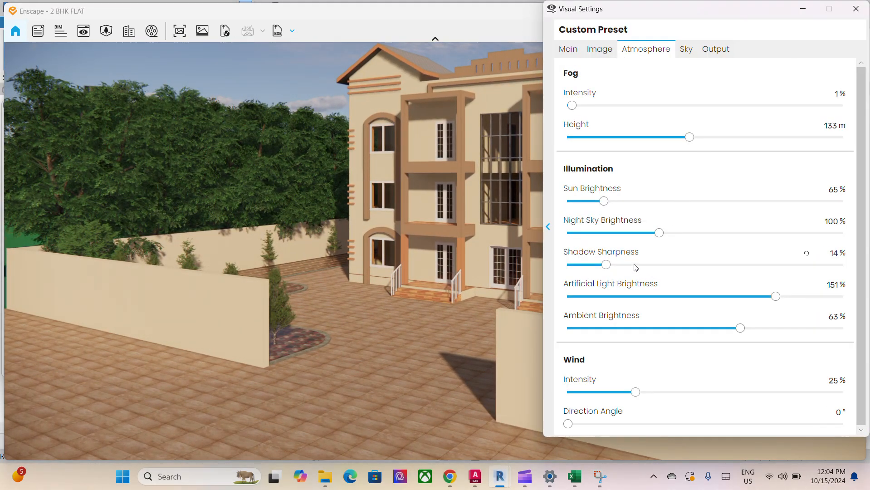
{"action": "left_click", "coordinate": [600, 48]}
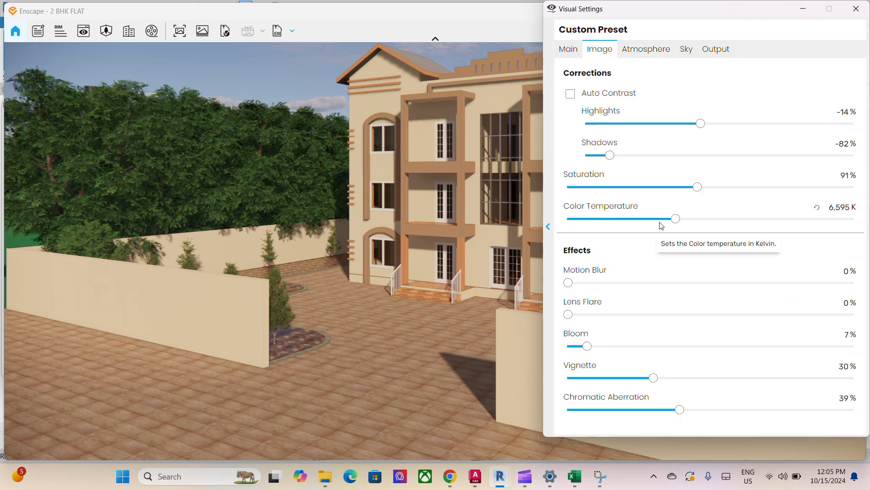
{"action": "left_click", "coordinate": [580, 50]}
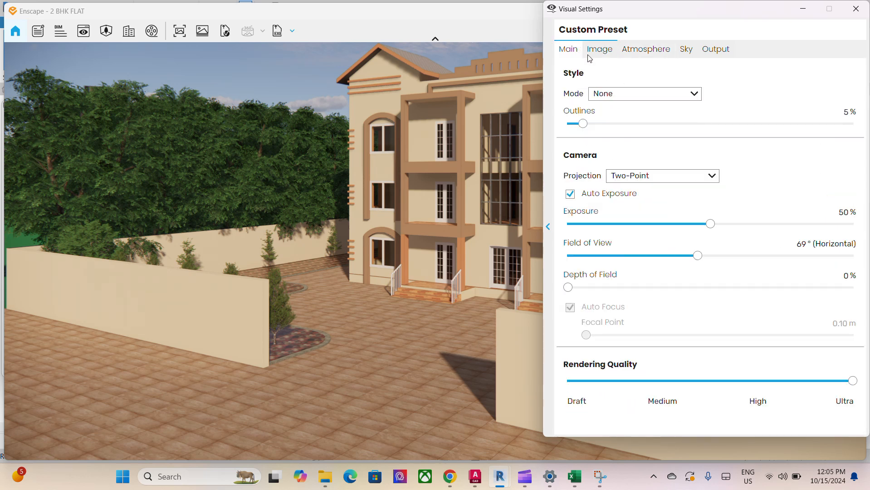
{"action": "left_click_drag", "start_coordinate": [699, 257], "coordinate": [729, 260]}
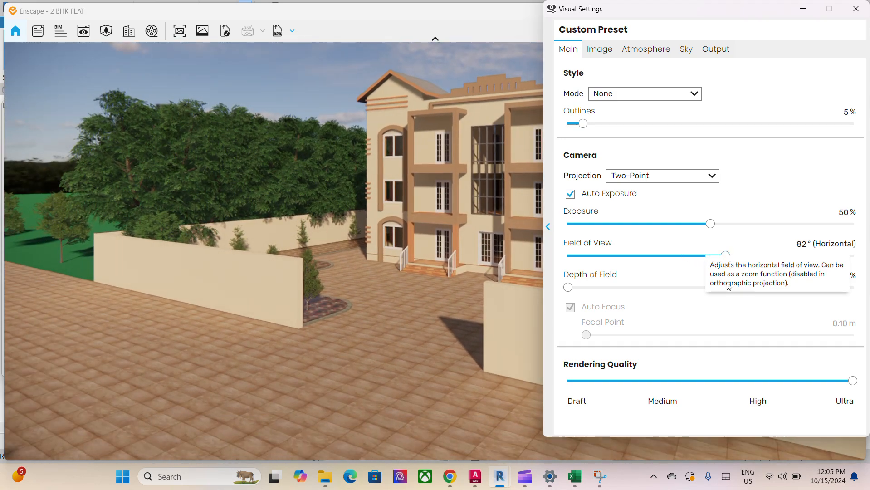
{"action": "left_click", "coordinate": [803, 9]}
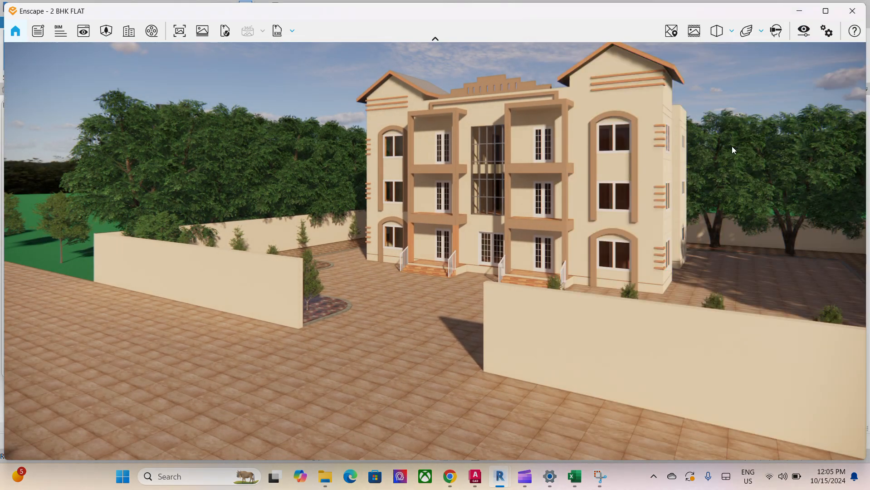